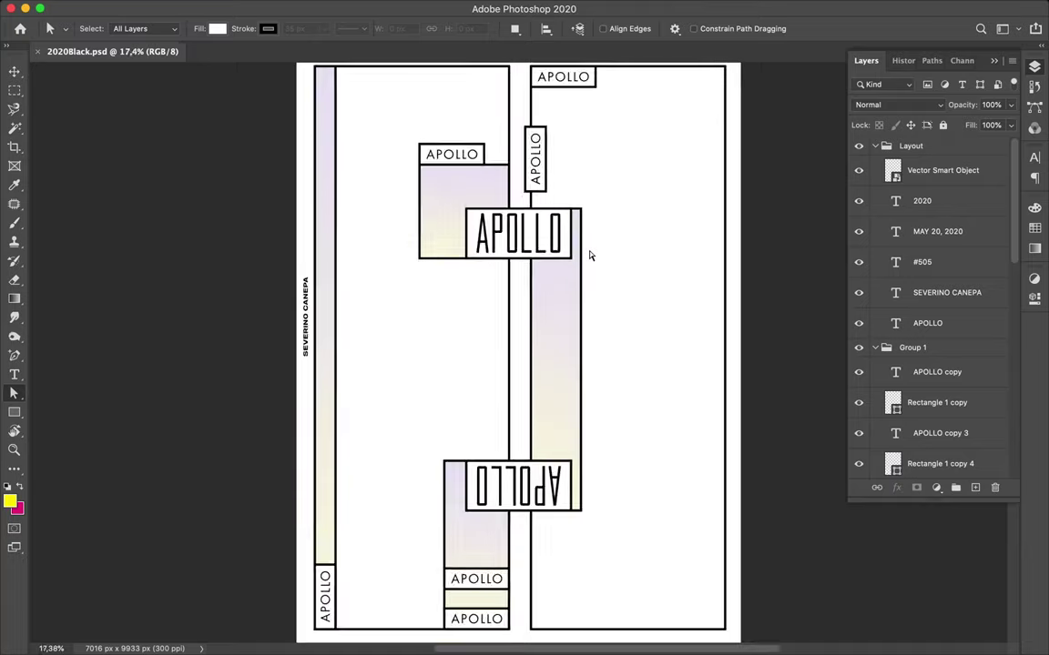
Step: Nudge the small vertical APOLLO label down and to the right
{"action": "key", "text": "v"}
{"action": "left_click_drag", "start_coordinate": [543, 164], "coordinate": [557, 185]}
{"action": "scroll", "coordinate": [557, 182], "scroll_direction": "up", "scroll_amount": 5}
{"action": "scroll", "coordinate": [510, 196], "scroll_direction": "down", "scroll_amount": 2}
{"action": "scroll", "coordinate": [489, 210], "scroll_direction": "down", "scroll_amount": 3}
{"action": "scroll", "coordinate": [487, 209], "scroll_direction": "down", "scroll_amount": 2}
{"action": "scroll", "coordinate": [487, 209], "scroll_direction": "down", "scroll_amount": 1}
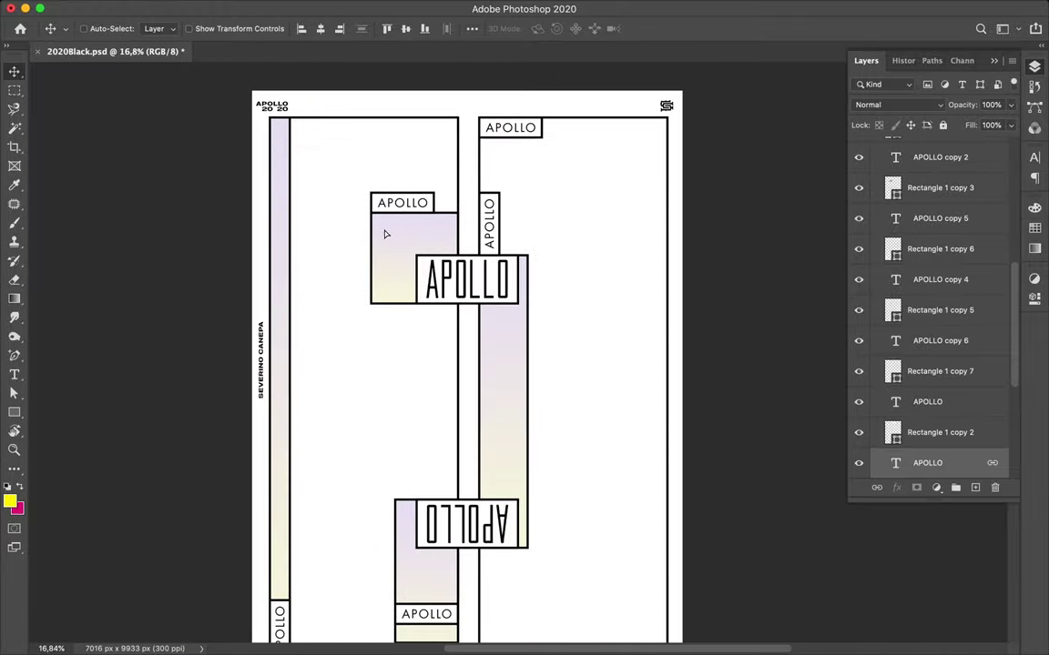
Step: Duplicate the large APOLLO text, rotate it -90° and set it beside the left bar
{"action": "left_click_drag", "start_coordinate": [423, 269], "coordinate": [319, 180]}
{"action": "key", "text": "ctrl+t"}
{"action": "left_click_drag", "start_coordinate": [419, 162], "coordinate": [382, 117]}
{"action": "left_click_drag", "start_coordinate": [343, 152], "coordinate": [304, 137]}
{"action": "key", "text": "Return"}
Step: Select the large vertical APOLLO text, another APOLLO label, and both box outlines together
{"action": "scroll", "coordinate": [314, 140], "scroll_direction": "up", "scroll_amount": 3}
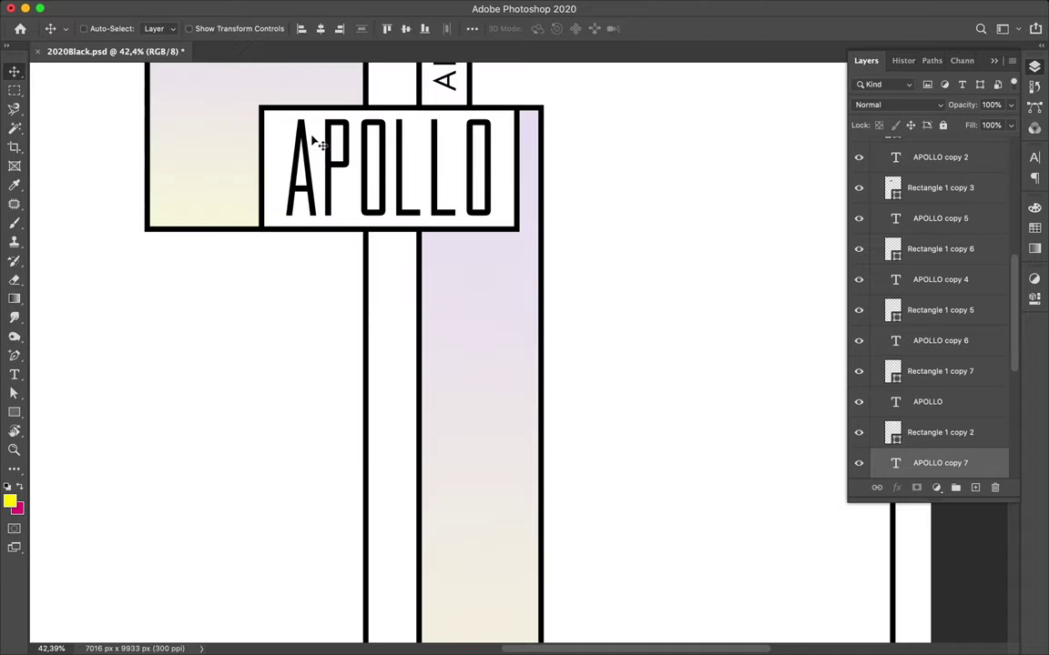
{"action": "scroll", "coordinate": [314, 141], "scroll_direction": "down", "scroll_amount": 1}
{"action": "scroll", "coordinate": [518, 261], "scroll_direction": "down", "scroll_amount": 1}
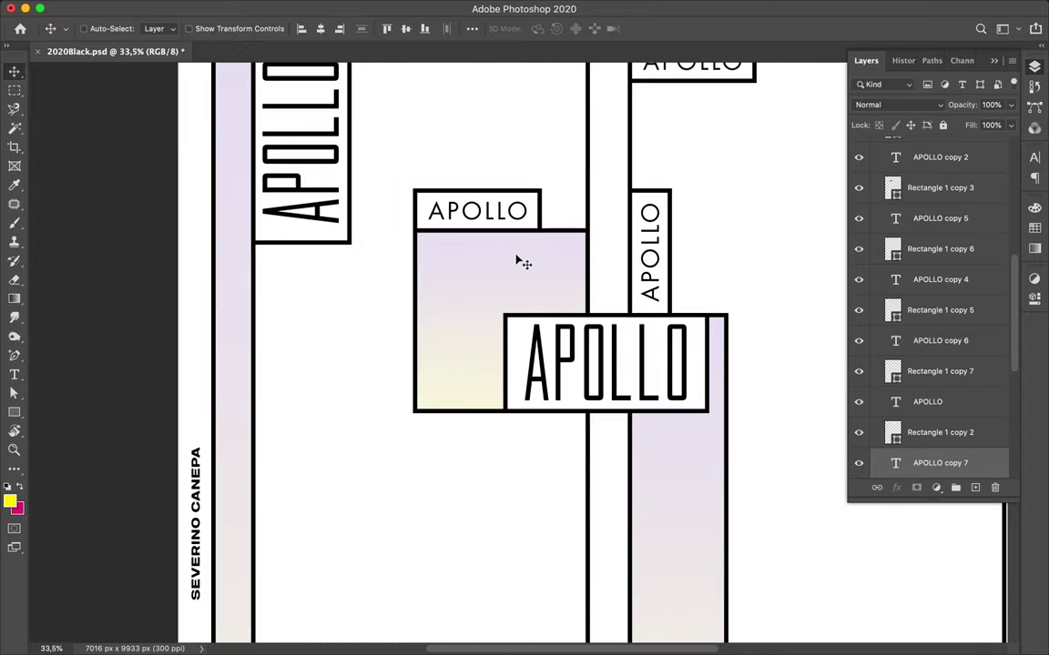
{"action": "scroll", "coordinate": [521, 262], "scroll_direction": "down", "scroll_amount": 3}
{"action": "scroll", "coordinate": [551, 253], "scroll_direction": "down", "scroll_amount": 1}
{"action": "left_click", "coordinate": [519, 253]}
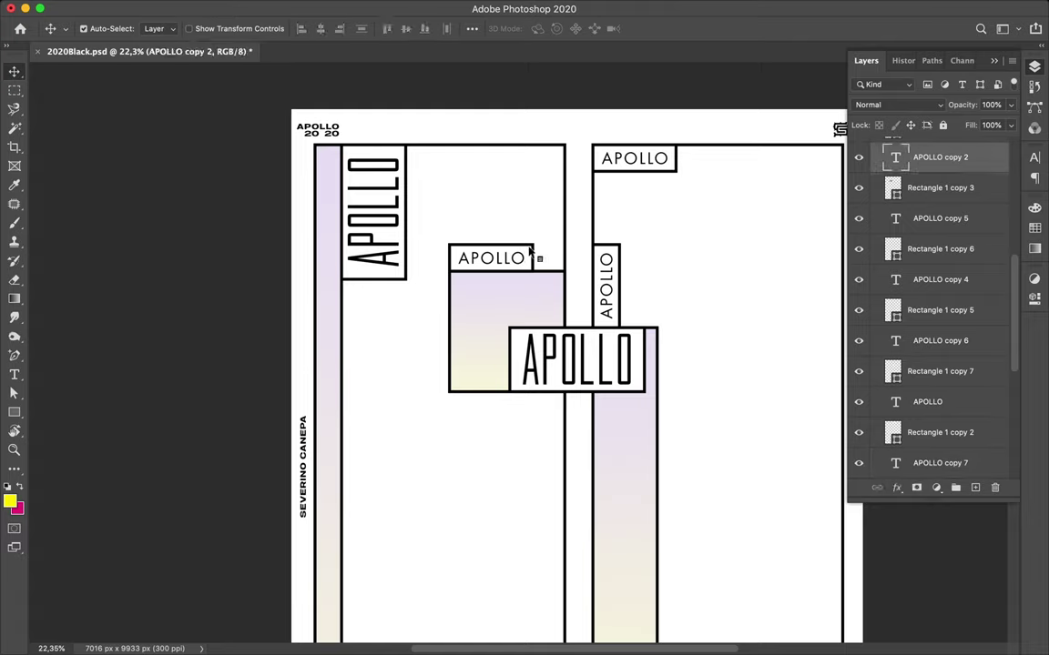
{"action": "left_click", "coordinate": [500, 328], "text": "shift"}
{"action": "left_click", "coordinate": [606, 287], "text": "shift"}
{"action": "left_click", "coordinate": [620, 422], "text": "shift"}
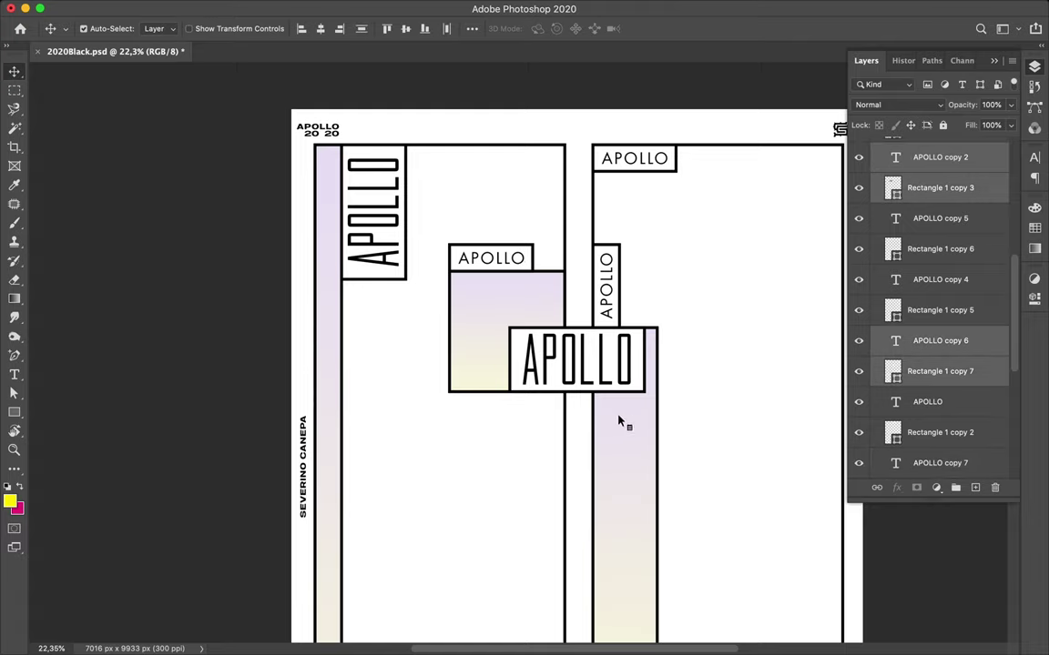
{"action": "scroll", "coordinate": [620, 421], "scroll_direction": "down", "scroll_amount": 3}
{"action": "scroll", "coordinate": [620, 421], "scroll_direction": "up", "scroll_amount": 2}
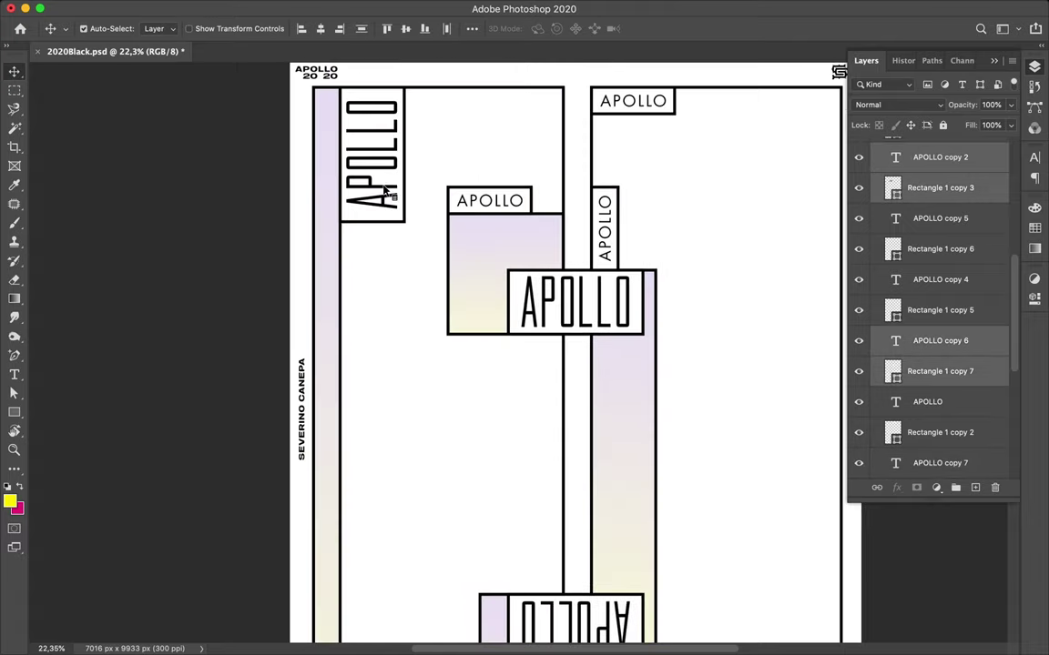
Step: Move the large vertical APOLLO box down beside the centre column
{"action": "left_click_drag", "start_coordinate": [387, 192], "coordinate": [537, 458]}
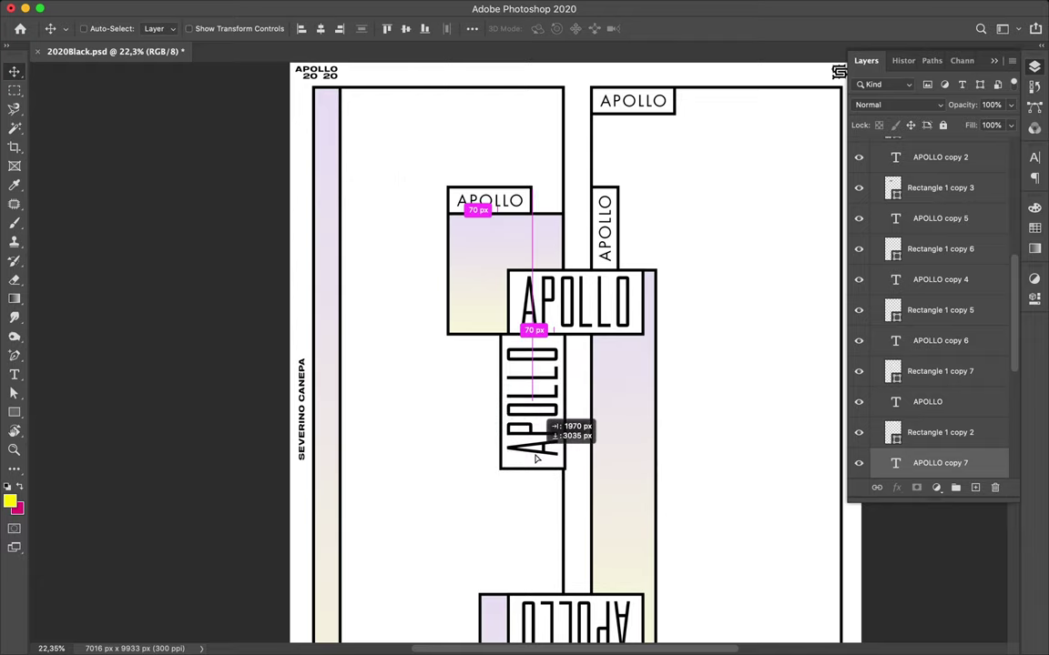
{"action": "mouse_move", "coordinate": [537, 458]}
{"action": "left_mouse_down"}
{"action": "mouse_move", "coordinate": [709, 517]}
{"action": "mouse_move", "coordinate": [679, 398]}
{"action": "mouse_move", "coordinate": [626, 434]}
{"action": "left_mouse_up"}
{"action": "scroll", "coordinate": [711, 537], "scroll_direction": "down", "scroll_amount": 3}
{"action": "scroll", "coordinate": [689, 388], "scroll_direction": "up", "scroll_amount": 2}
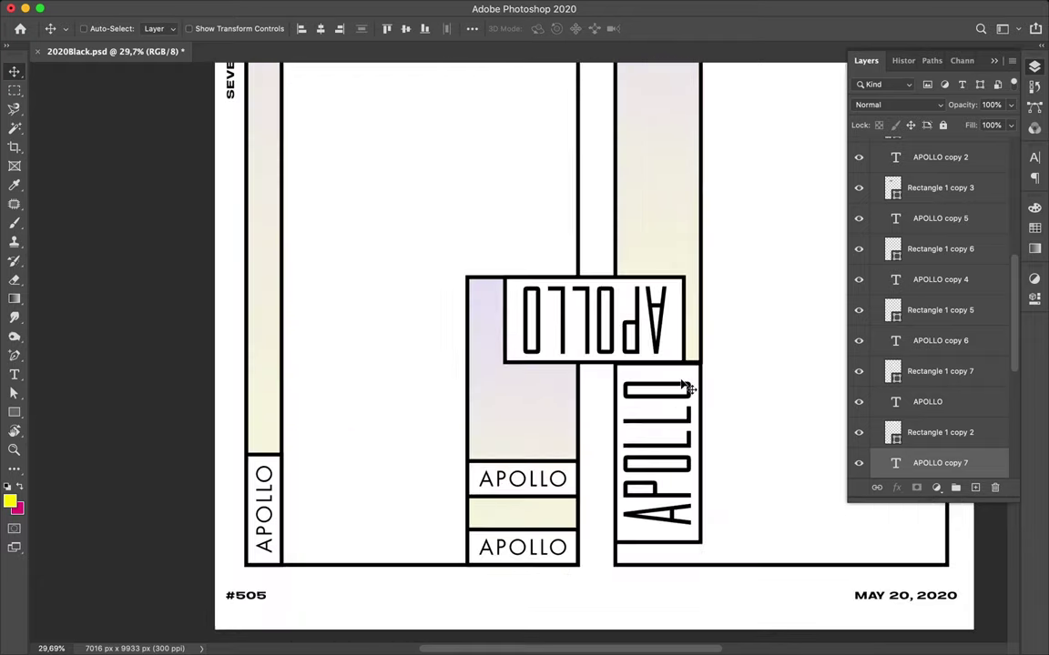
{"action": "scroll", "coordinate": [681, 386], "scroll_direction": "up", "scroll_amount": 3}
{"action": "scroll", "coordinate": [681, 386], "scroll_direction": "up", "scroll_amount": 2}
{"action": "scroll", "coordinate": [681, 386], "scroll_direction": "down", "scroll_amount": 1}
Step: Attempt a resize of the right-column gradient rectangle, leaving it unchanged
{"action": "left_click", "coordinate": [688, 387]}
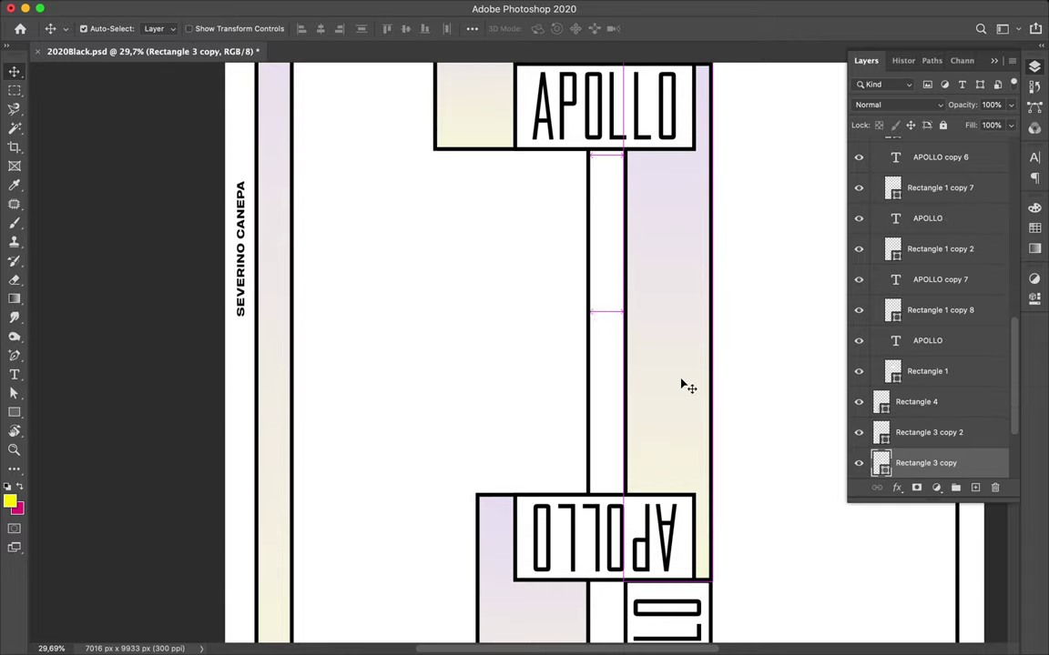
{"action": "key", "text": "ctrl+t"}
{"action": "left_click_drag", "start_coordinate": [713, 321], "coordinate": [713, 320]}
{"action": "key", "text": "Return"}
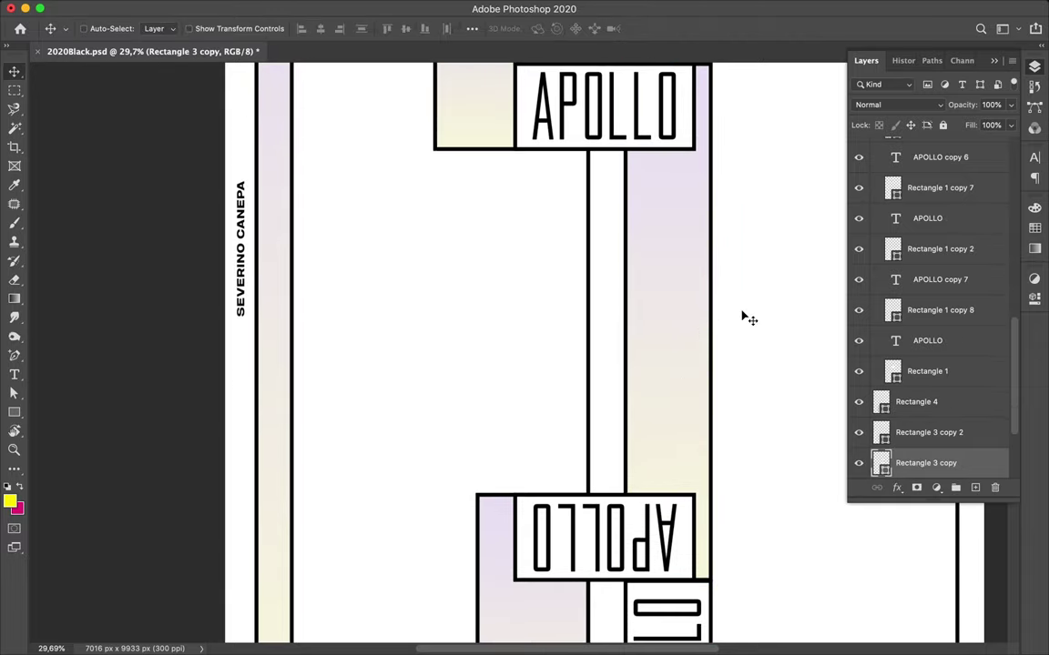
{"action": "scroll", "coordinate": [744, 317], "scroll_direction": "down", "scroll_amount": 2}
{"action": "scroll", "coordinate": [745, 316], "scroll_direction": "down", "scroll_amount": 1}
{"action": "scroll", "coordinate": [744, 316], "scroll_direction": "down", "scroll_amount": 2}
Step: Copy the gradient square under the upper APOLLO label into the right column as Rectangle 3 copy 3
{"action": "left_click", "coordinate": [479, 314]}
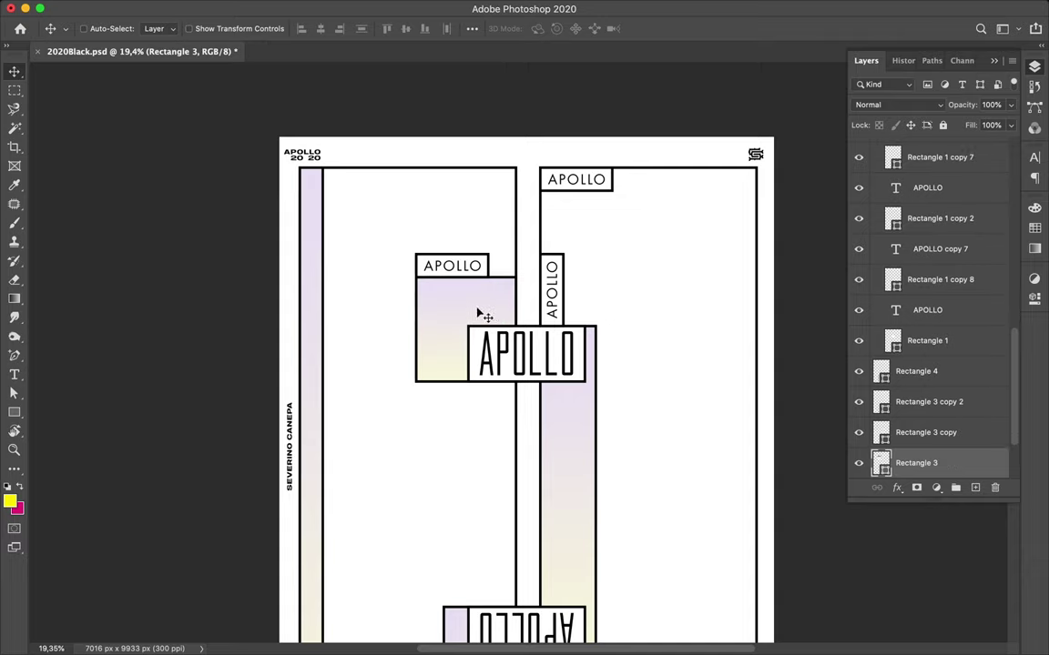
{"action": "left_click_drag", "start_coordinate": [478, 313], "coordinate": [624, 294]}
{"action": "scroll", "coordinate": [622, 288], "scroll_direction": "up", "scroll_amount": 2}
{"action": "scroll", "coordinate": [624, 289], "scroll_direction": "up", "scroll_amount": 2}
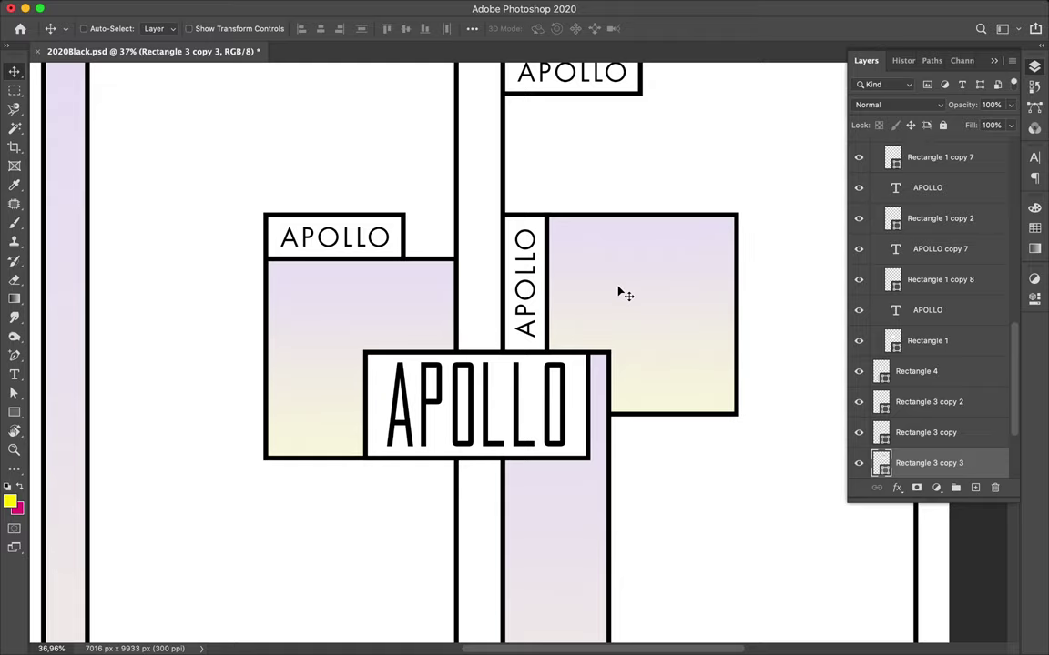
Step: Resize the copied square into a short bar stretched wide to the right
{"action": "key", "text": "ctrl+t"}
{"action": "left_click_drag", "start_coordinate": [499, 414], "coordinate": [499, 352]}
{"action": "left_click_drag", "start_coordinate": [596, 284], "coordinate": [774, 283]}
{"action": "key", "text": "Return"}
Step: Move the large vertical APOLLO box up to sit just beneath the wide bar
{"action": "key", "text": "ctrl+0"}
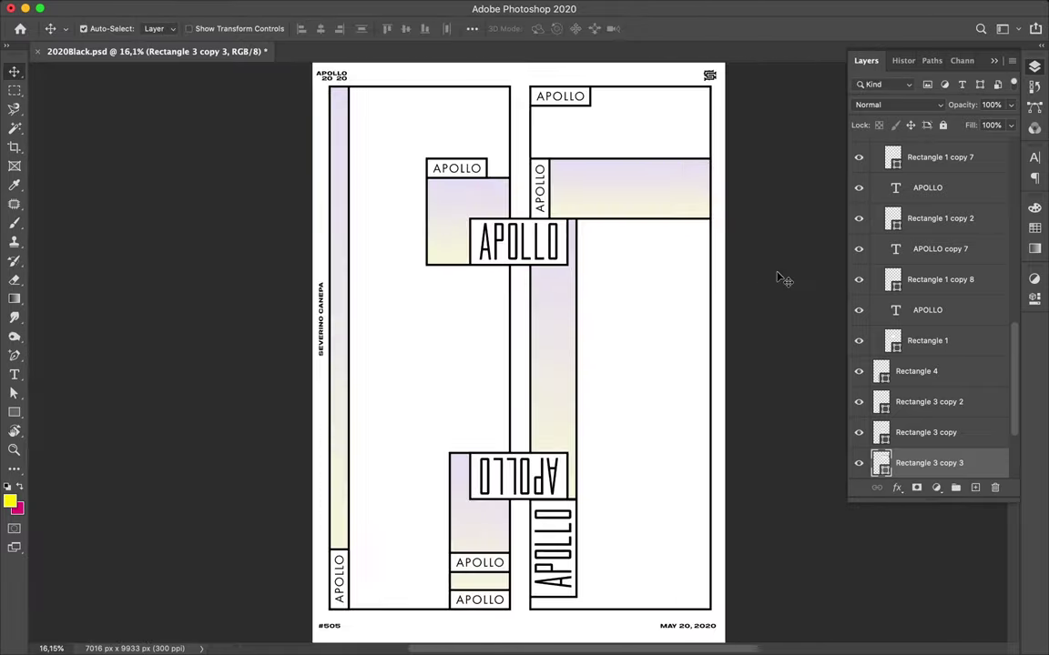
{"action": "scroll", "coordinate": [664, 293], "scroll_direction": "down", "scroll_amount": 3}
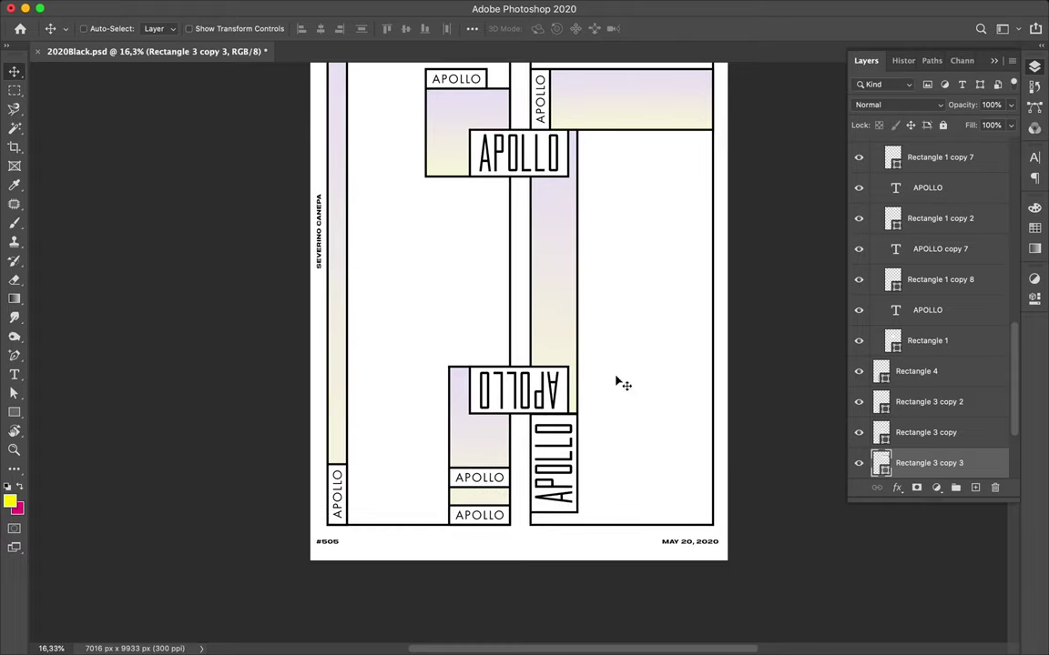
{"action": "left_click", "coordinate": [572, 453]}
{"action": "mouse_move", "coordinate": [602, 456]}
{"action": "left_mouse_down"}
{"action": "mouse_move", "coordinate": [614, 160]}
{"action": "mouse_move", "coordinate": [615, 182]}
{"action": "left_mouse_up"}
{"action": "scroll", "coordinate": [615, 182], "scroll_direction": "up", "scroll_amount": 2}
{"action": "scroll", "coordinate": [615, 182], "scroll_direction": "up", "scroll_amount": 3}
{"action": "scroll", "coordinate": [615, 182], "scroll_direction": "down", "scroll_amount": 3}
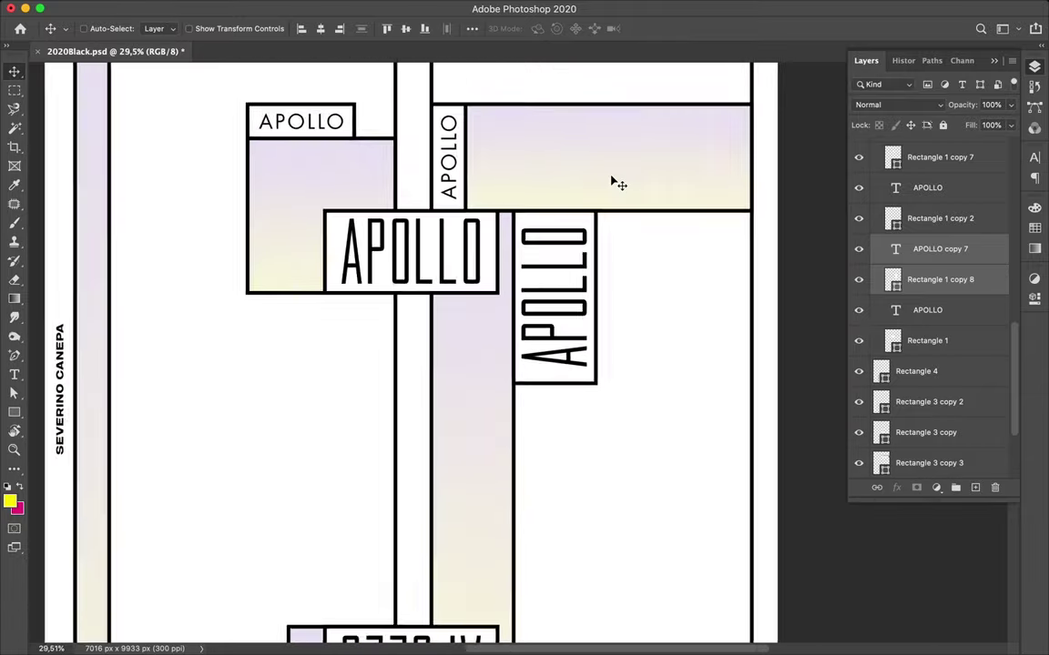
{"action": "scroll", "coordinate": [616, 182], "scroll_direction": "down", "scroll_amount": 2}
{"action": "scroll", "coordinate": [615, 182], "scroll_direction": "down", "scroll_amount": 1}
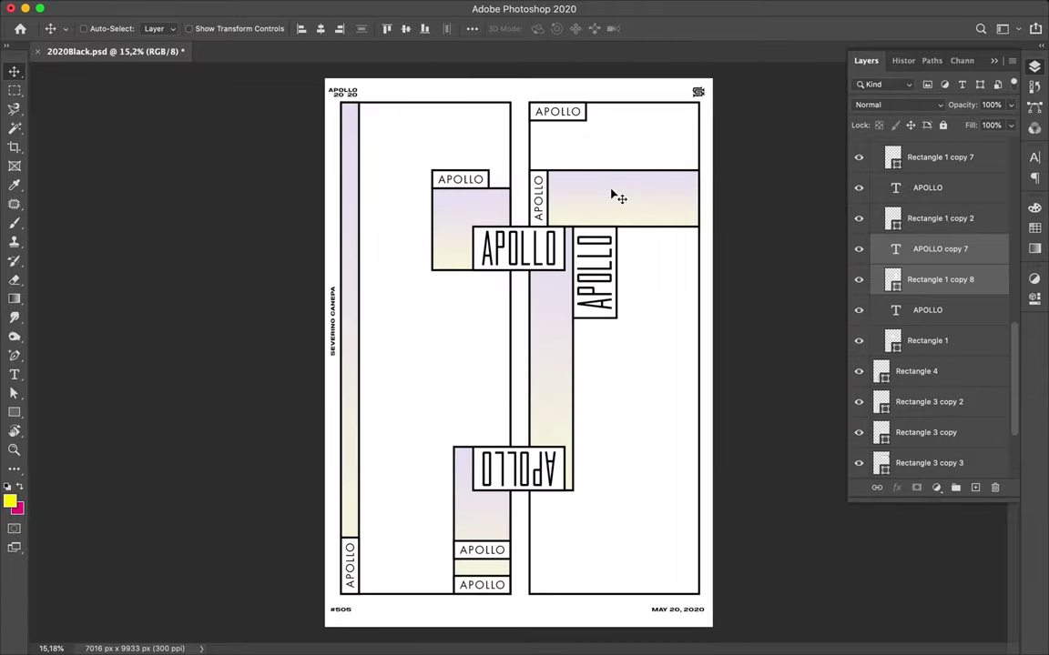
{"action": "scroll", "coordinate": [603, 119], "scroll_direction": "up", "scroll_amount": 3}
Step: Copy the wide gradient bar to the right column's top and shrink it thin beside the top APOLLO label
{"action": "left_click_drag", "start_coordinate": [559, 257], "coordinate": [574, 140], "text": "alt"}
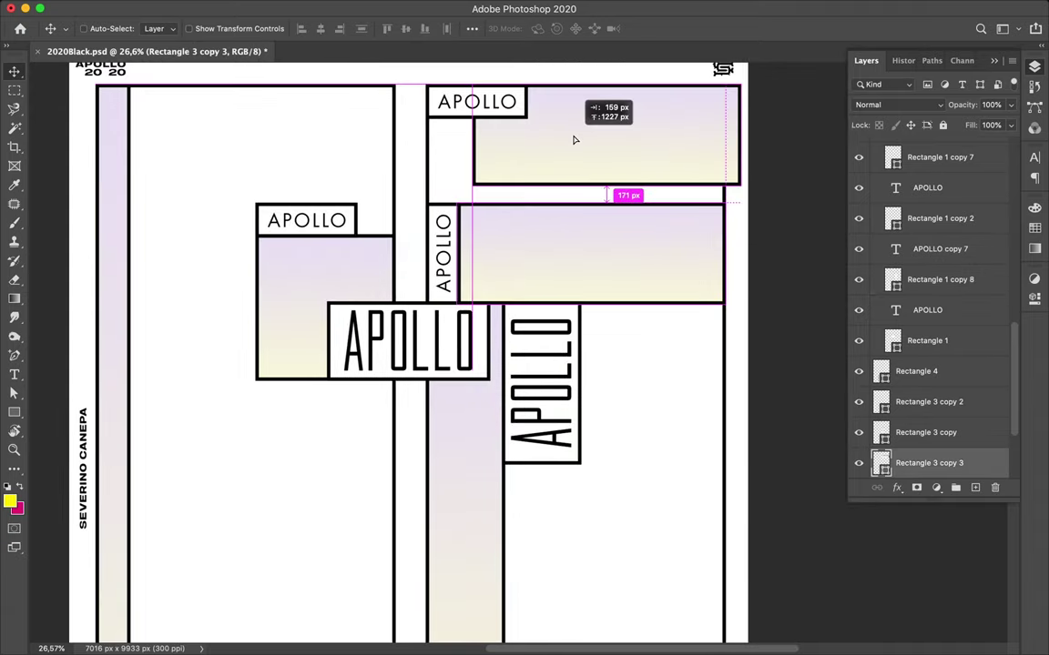
{"action": "key", "text": "ctrl+t"}
{"action": "left_click_drag", "start_coordinate": [739, 182], "coordinate": [726, 120]}
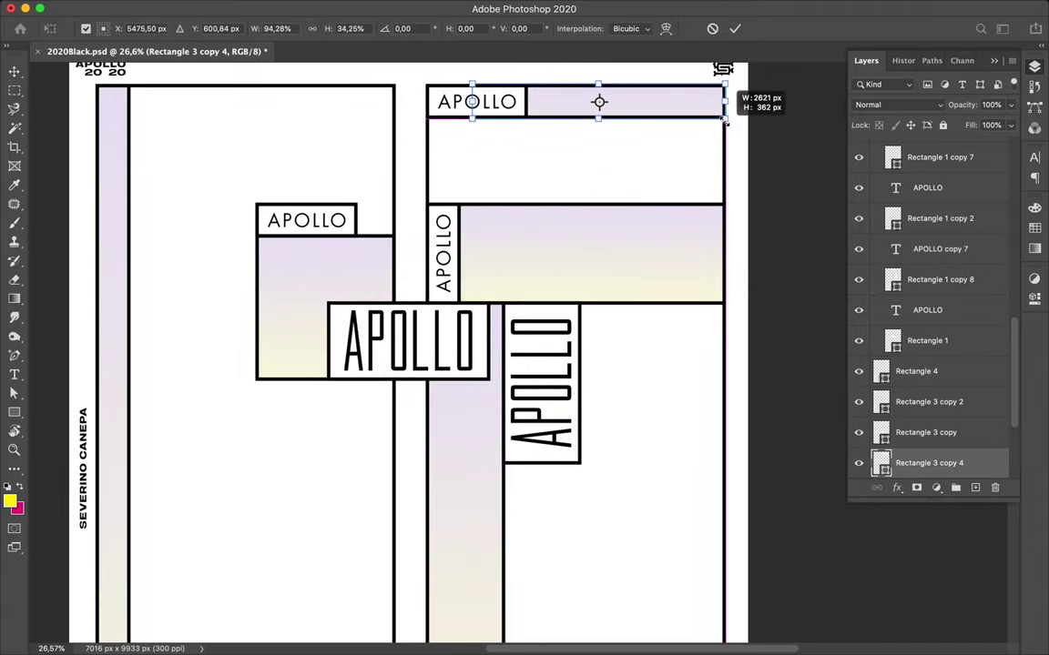
{"action": "key", "text": "Return"}
{"action": "scroll", "coordinate": [667, 164], "scroll_direction": "down", "scroll_amount": 1}
Step: Duplicate the top APOLLO label and thin bar as a second row, with the bar shifted left
{"action": "left_click", "coordinate": [463, 107]}
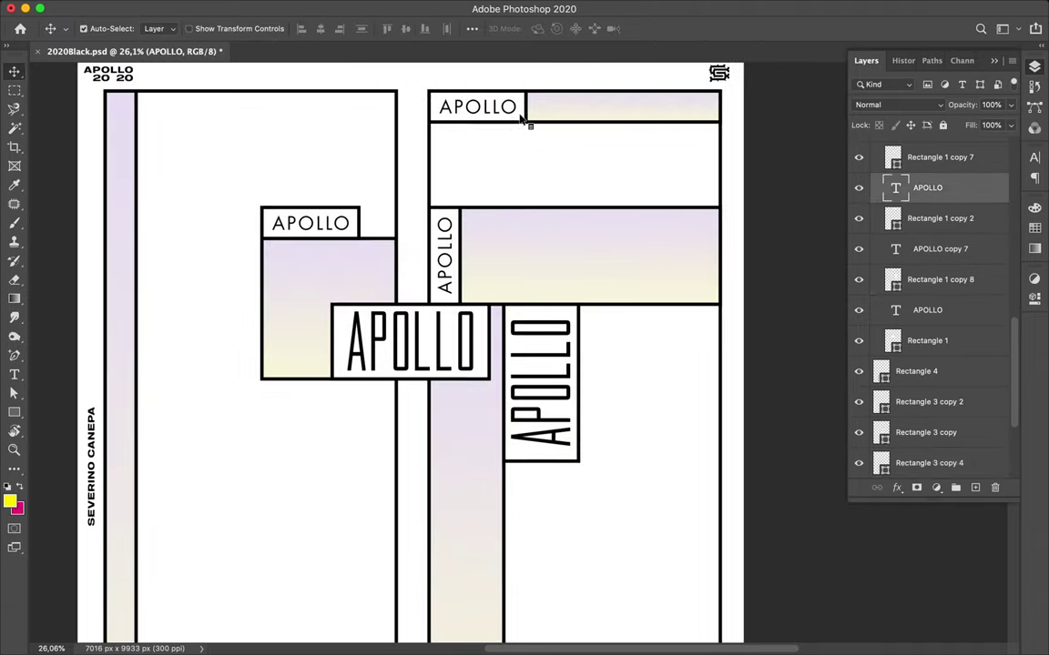
{"action": "left_click", "coordinate": [544, 119], "text": "ctrl+shift"}
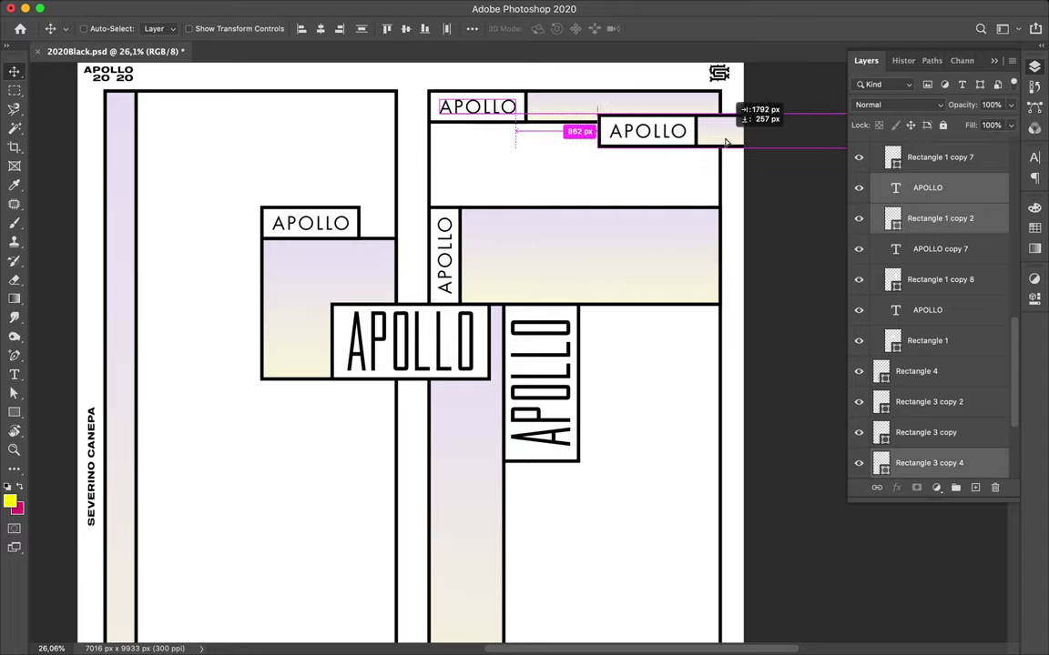
{"action": "mouse_move", "coordinate": [615, 156]}
{"action": "left_mouse_down"}
{"action": "mouse_move", "coordinate": [732, 140]}
{"action": "mouse_move", "coordinate": [660, 255]}
{"action": "left_mouse_up"}
{"action": "scroll", "coordinate": [738, 148], "scroll_direction": "up", "scroll_amount": 2}
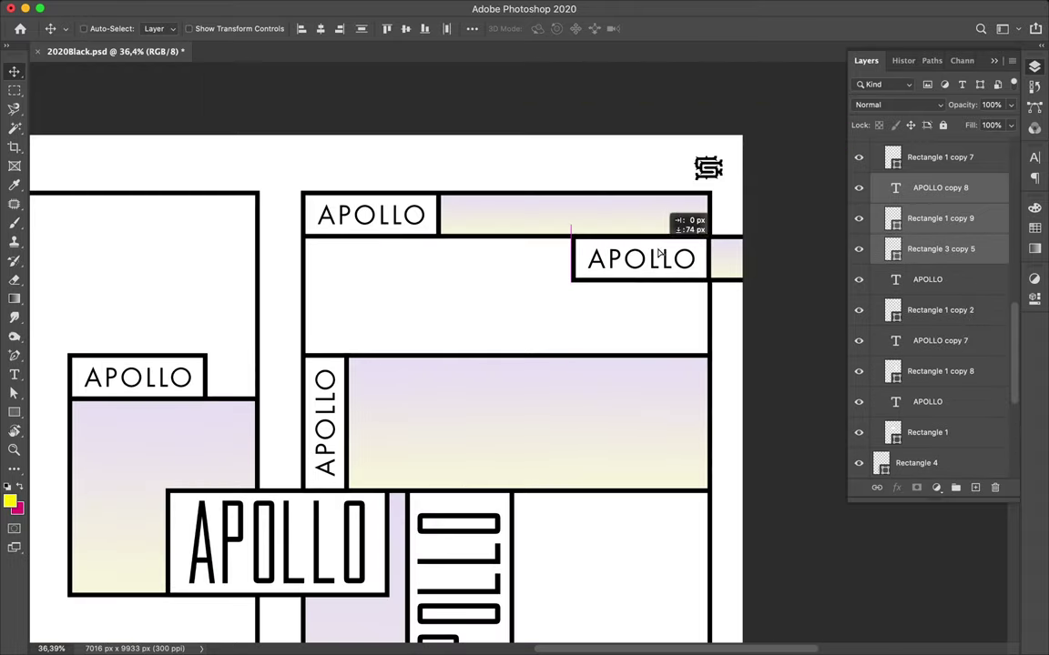
{"action": "left_click_drag", "start_coordinate": [724, 259], "coordinate": [406, 277]}
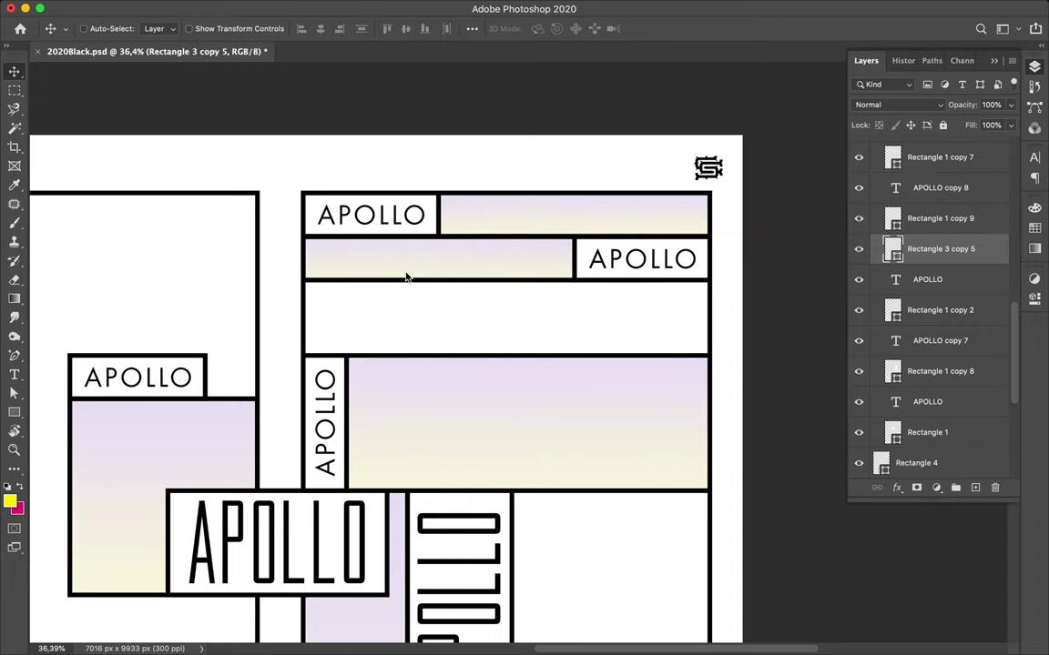
{"action": "scroll", "coordinate": [569, 223], "scroll_direction": "up", "scroll_amount": 3}
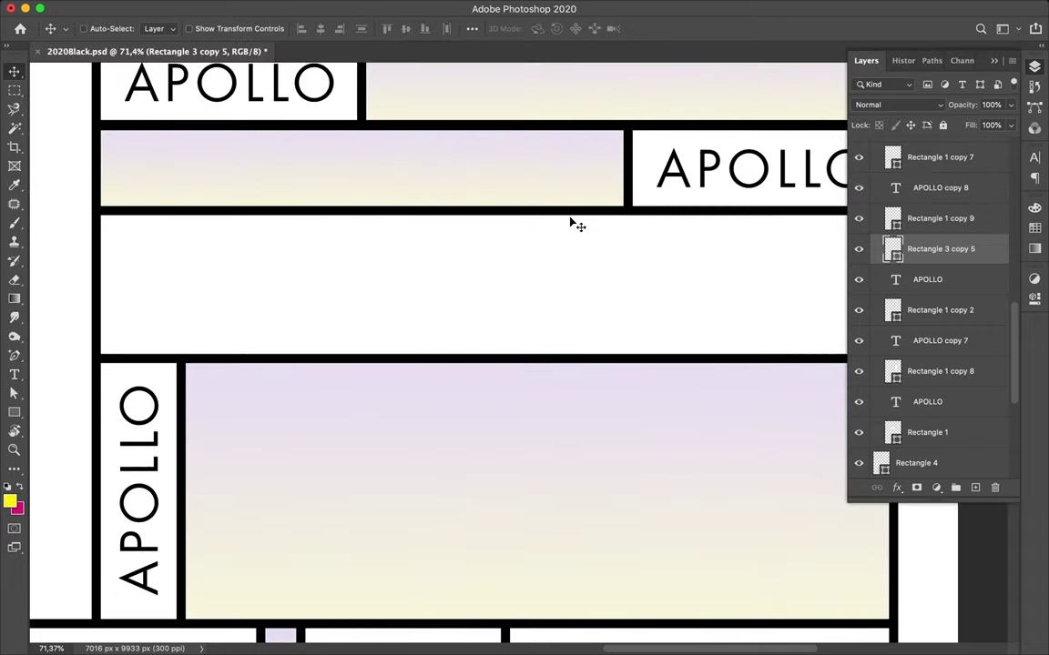
{"action": "scroll", "coordinate": [572, 223], "scroll_direction": "down", "scroll_amount": 1}
Step: Fit the whole poster in the window and save it
{"action": "key", "text": "ctrl+0"}
{"action": "key", "text": "ctrl+s"}
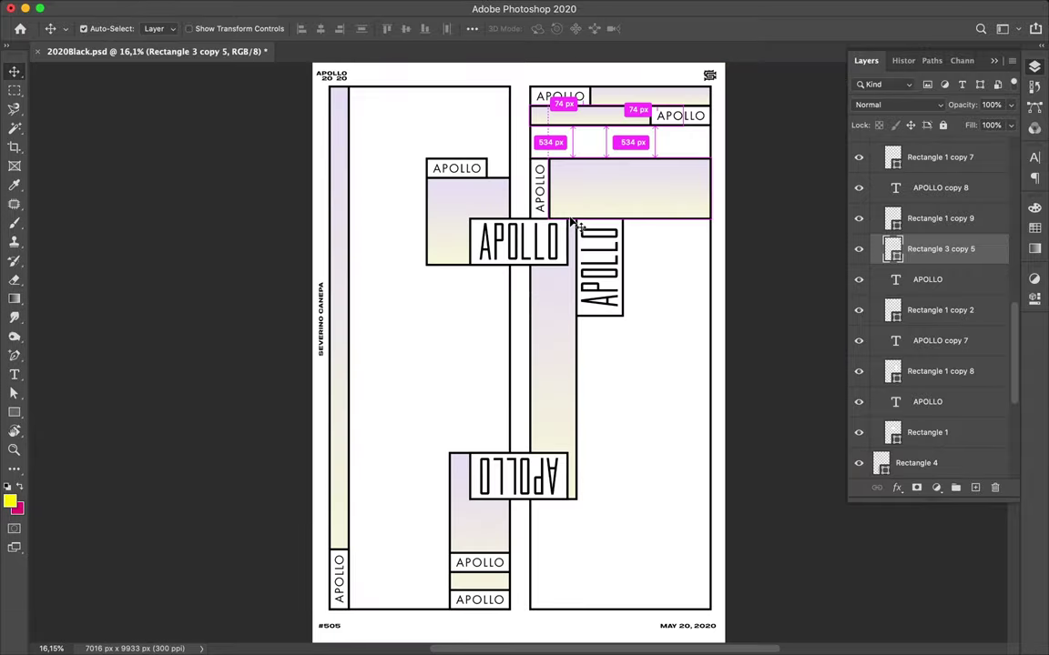
{"action": "scroll", "coordinate": [573, 223], "scroll_direction": "down", "scroll_amount": 1}
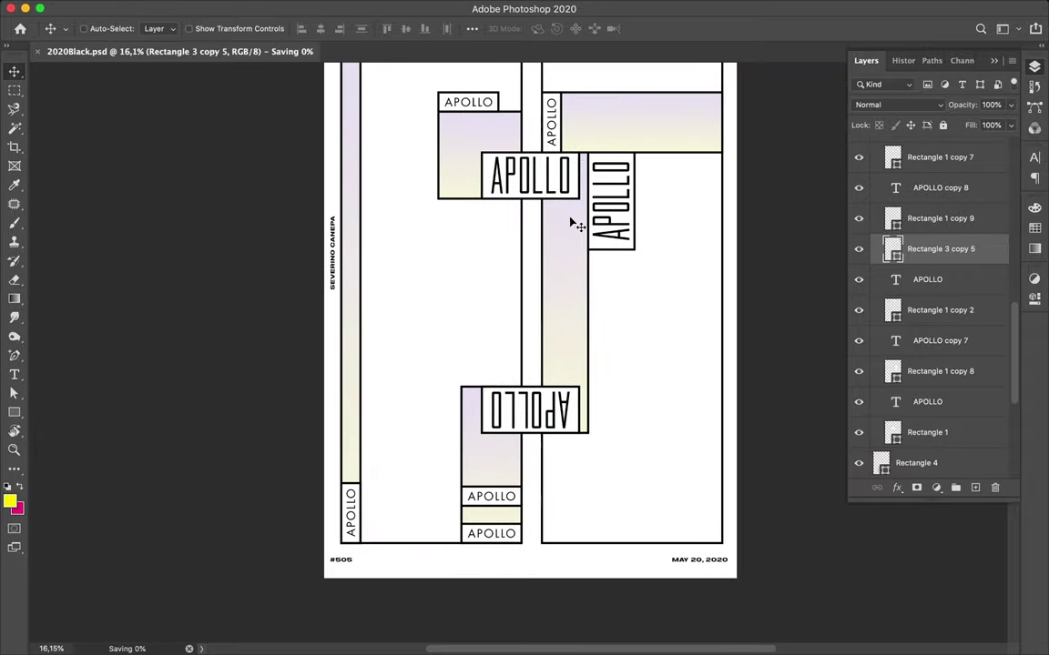
Step: Copy the small bottom-left APOLLO box up beside the left strip and align it
{"action": "scroll", "coordinate": [574, 223], "scroll_direction": "left", "scroll_amount": 2}
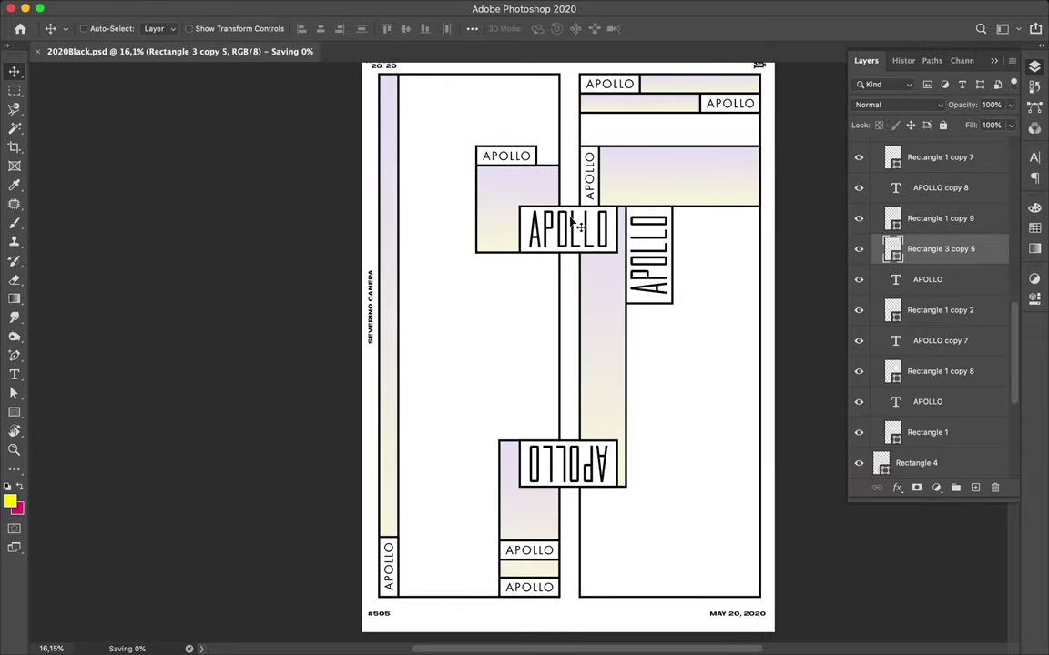
{"action": "left_click", "coordinate": [396, 558], "text": "ctrl"}
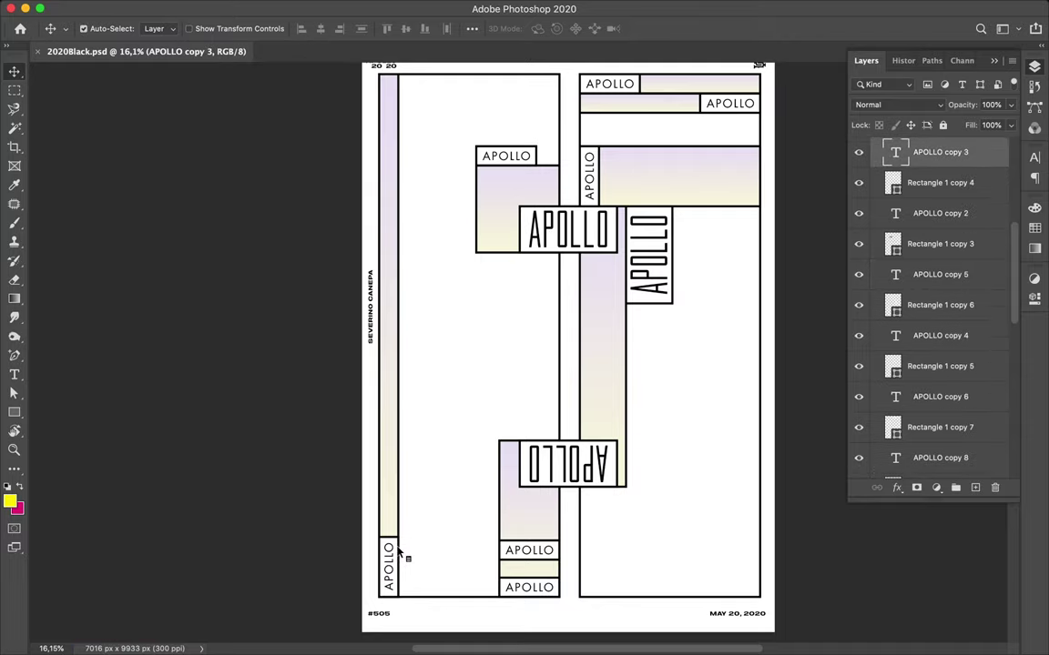
{"action": "left_click", "coordinate": [397, 552], "text": "shift"}
{"action": "left_click_drag", "start_coordinate": [398, 553], "coordinate": [407, 489]}
{"action": "left_click", "coordinate": [408, 489]}
{"action": "scroll", "coordinate": [407, 487], "scroll_direction": "up", "scroll_amount": 5}
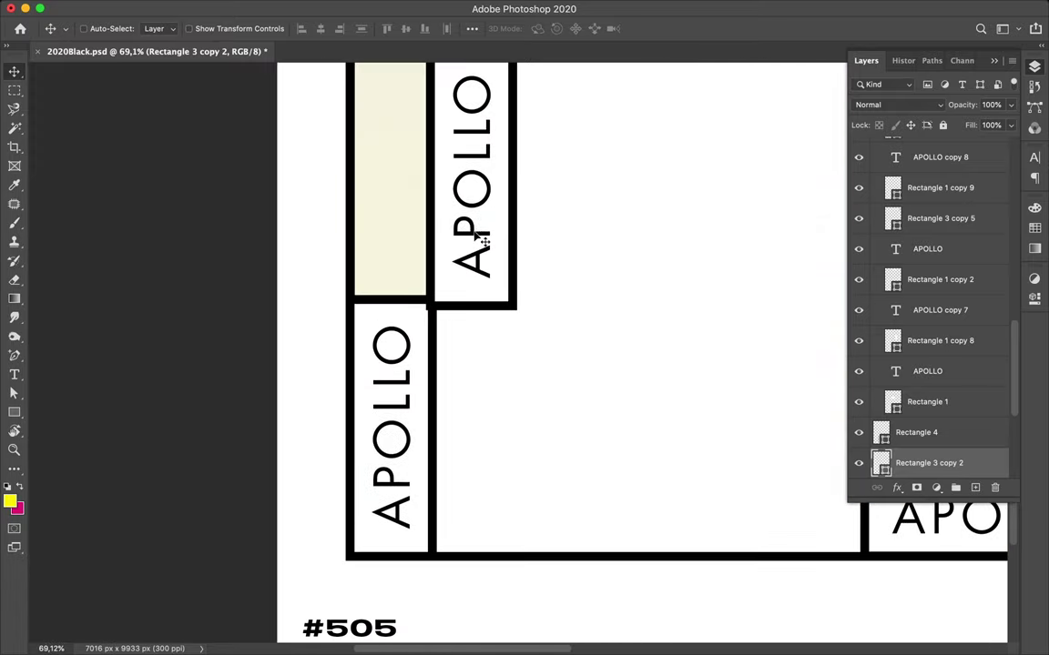
{"action": "left_click_drag", "start_coordinate": [480, 236], "coordinate": [483, 225]}
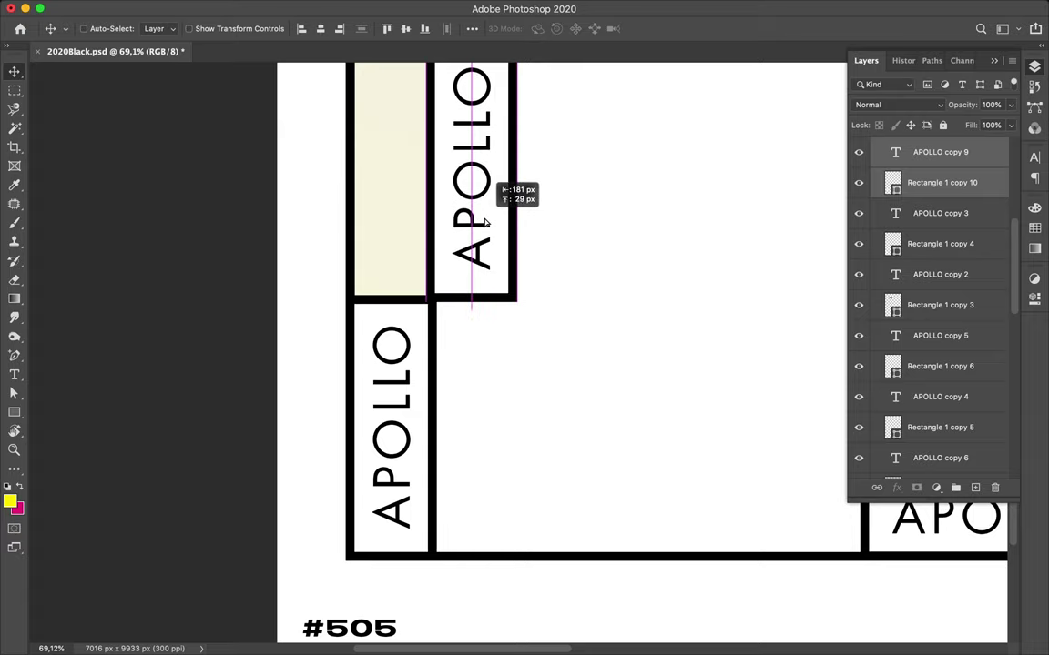
{"action": "left_click_drag", "start_coordinate": [483, 225], "coordinate": [490, 227]}
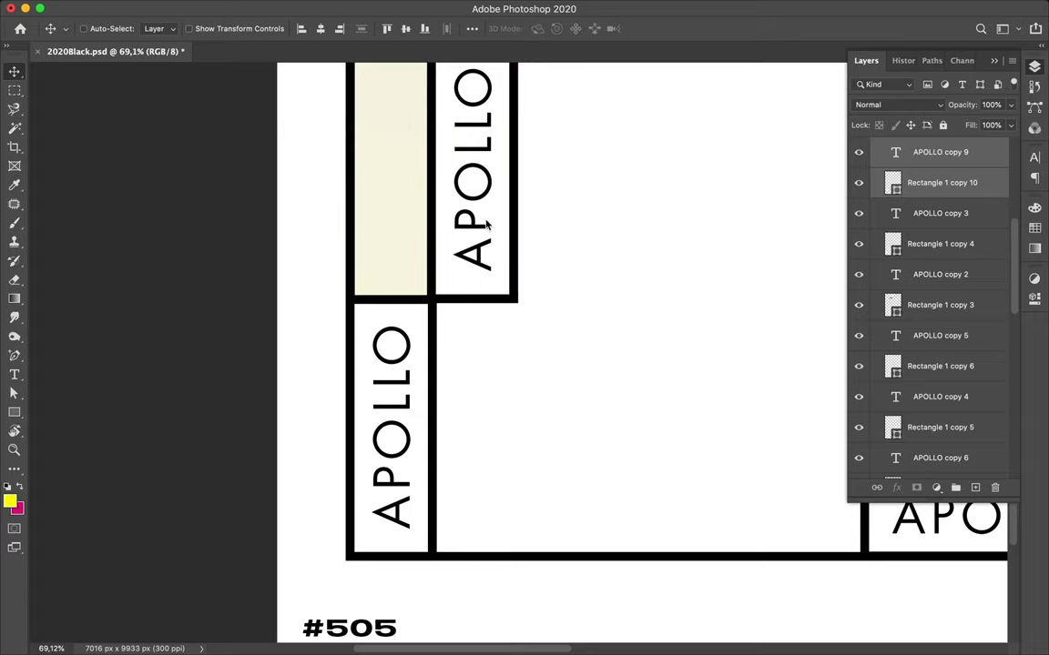
Step: Duplicate the left gradient strip beside it and fit the copy to the poster height
{"action": "scroll", "coordinate": [468, 257], "scroll_direction": "down", "scroll_amount": 2}
{"action": "scroll", "coordinate": [468, 264], "scroll_direction": "down", "scroll_amount": 4}
{"action": "scroll", "coordinate": [461, 266], "scroll_direction": "down", "scroll_amount": 4}
{"action": "scroll", "coordinate": [462, 266], "scroll_direction": "down", "scroll_amount": 2}
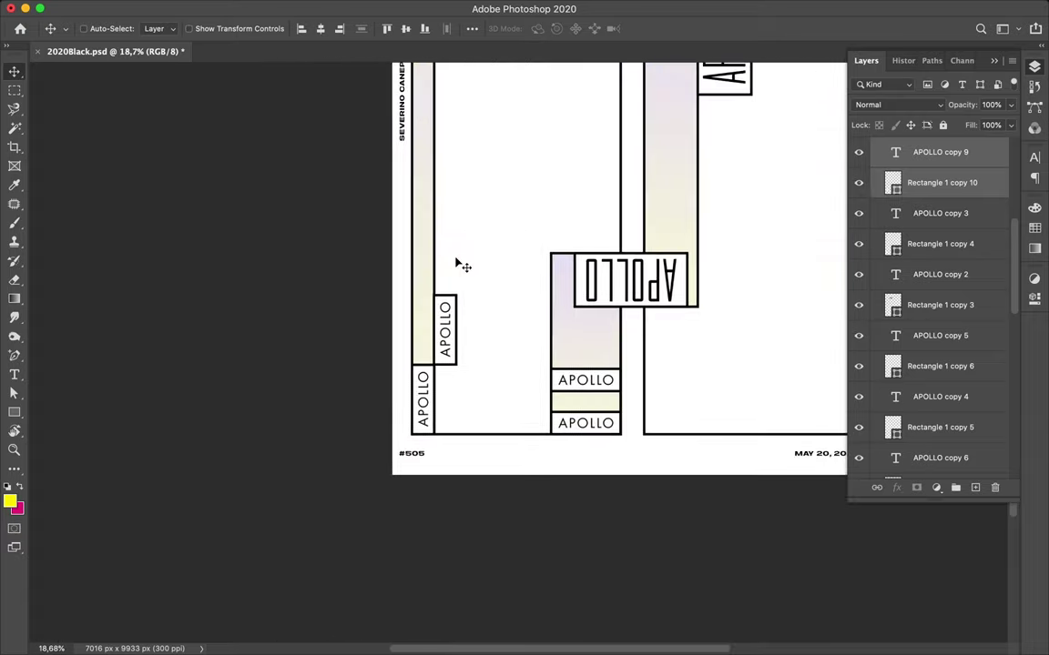
{"action": "left_click_drag", "start_coordinate": [424, 264], "coordinate": [446, 270]}
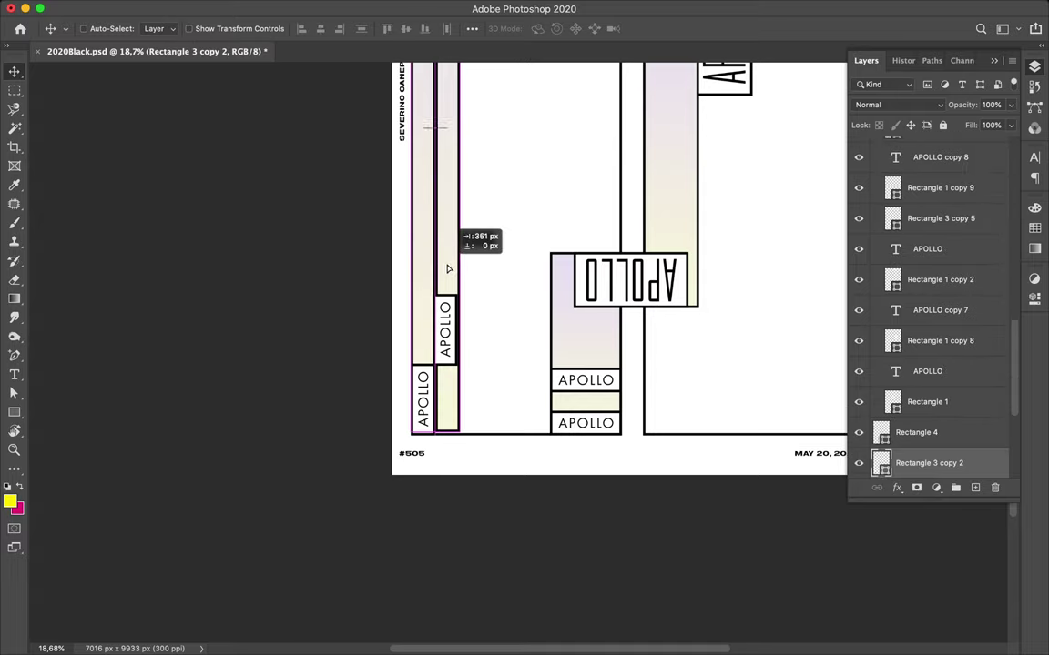
{"action": "scroll", "coordinate": [446, 273], "scroll_direction": "up", "scroll_amount": 5}
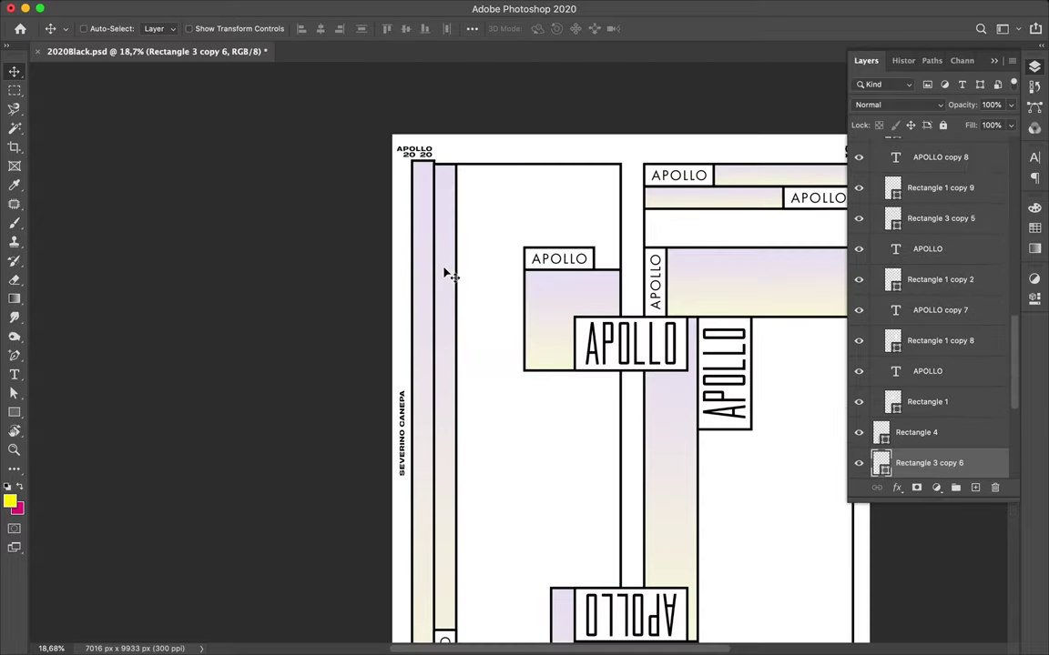
{"action": "left_click_drag", "start_coordinate": [426, 250], "coordinate": [421, 164]}
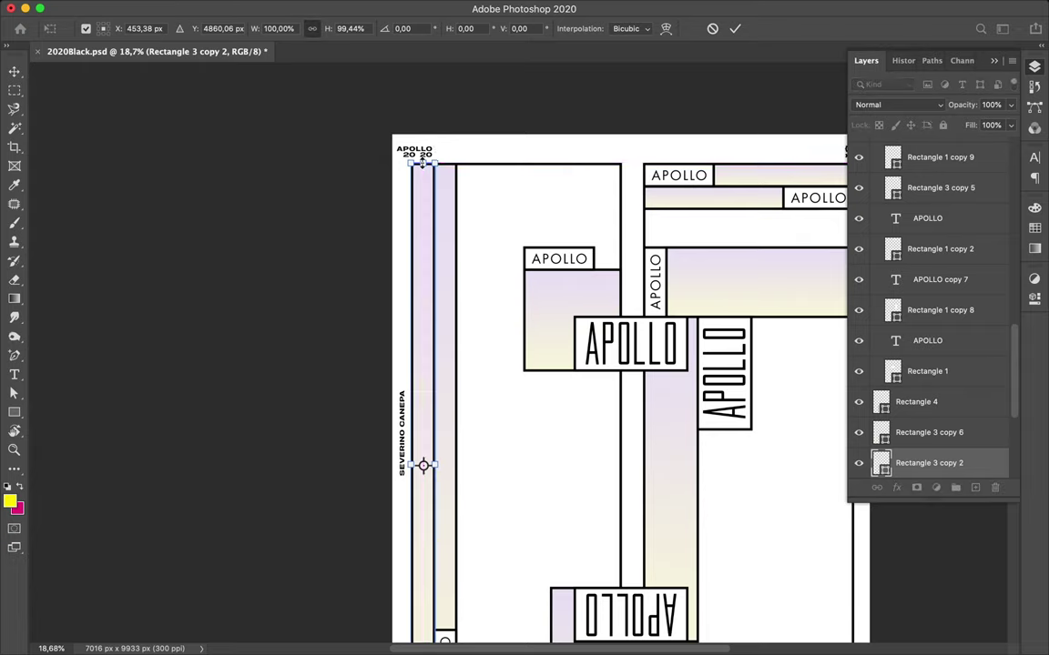
{"action": "key", "text": "Return"}
{"action": "scroll", "coordinate": [492, 234], "scroll_direction": "down", "scroll_amount": 3}
{"action": "left_click_drag", "start_coordinate": [435, 440], "coordinate": [459, 194]}
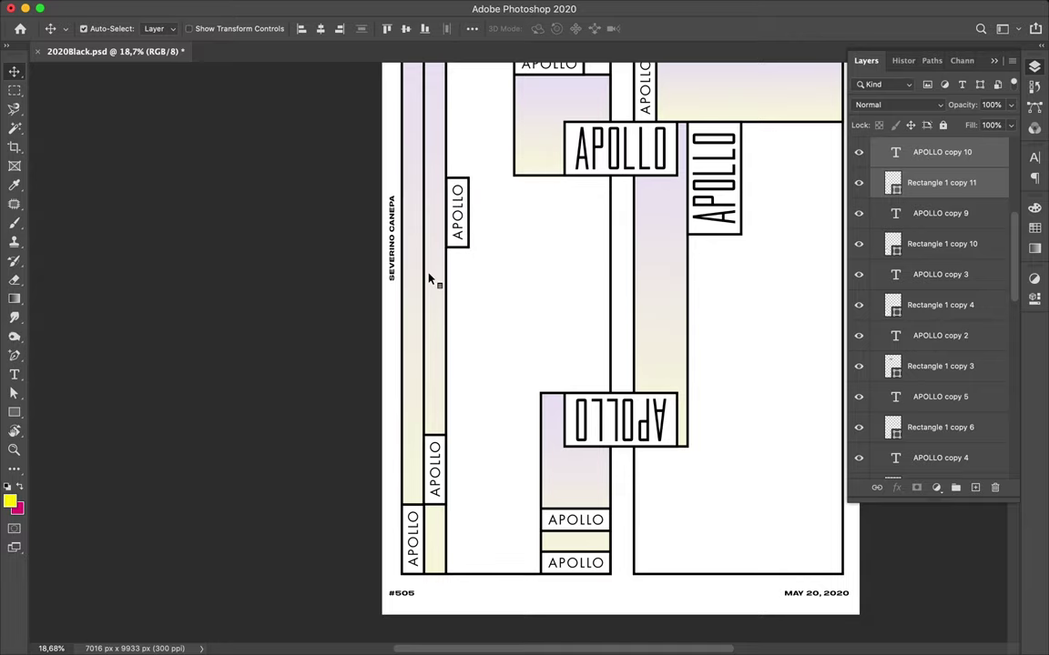
Step: Copy the new strip into a third column and shorten it to end below its label
{"action": "left_click", "coordinate": [435, 297], "text": "ctrl"}
{"action": "left_click_drag", "start_coordinate": [435, 296], "coordinate": [463, 298]}
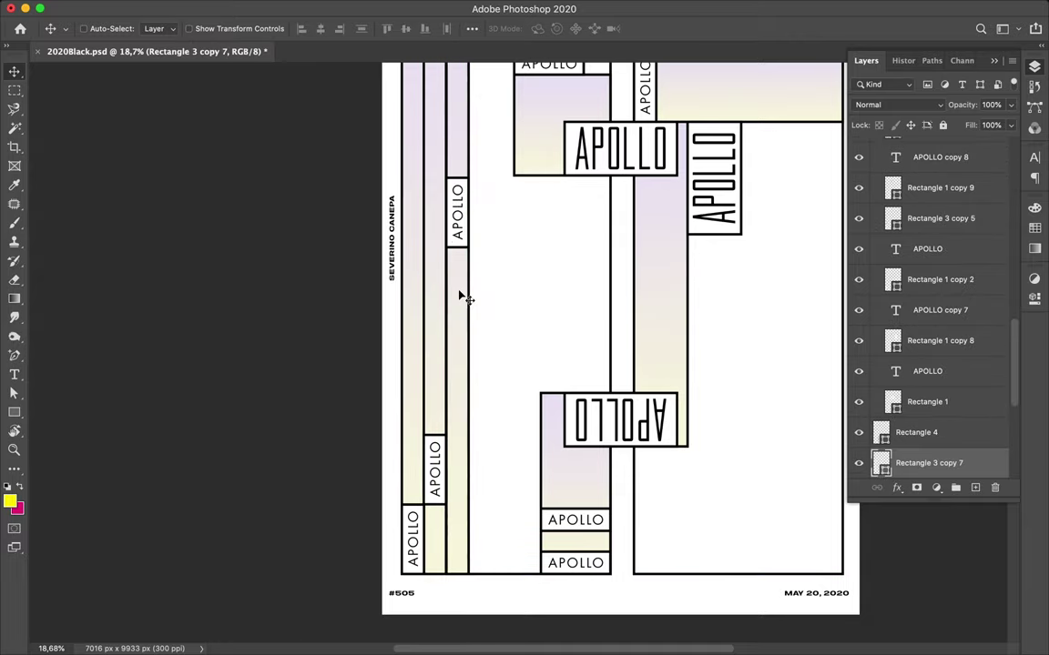
{"action": "key", "text": "ctrl+t"}
{"action": "scroll", "coordinate": [392, 423], "scroll_direction": "down", "scroll_amount": 2, "text": "alt"}
{"action": "left_click_drag", "start_coordinate": [391, 263], "coordinate": [393, 329]}
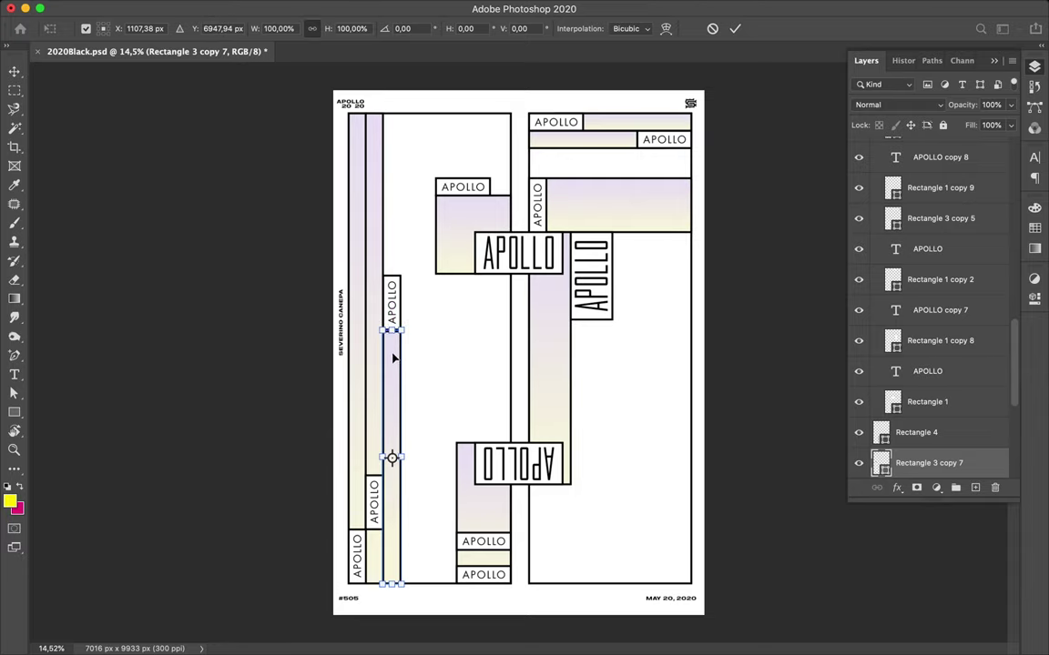
{"action": "key", "text": "Return"}
Step: Copy the bar above the label and trim it to end at the label
{"action": "left_click_drag", "start_coordinate": [393, 351], "coordinate": [400, 164]}
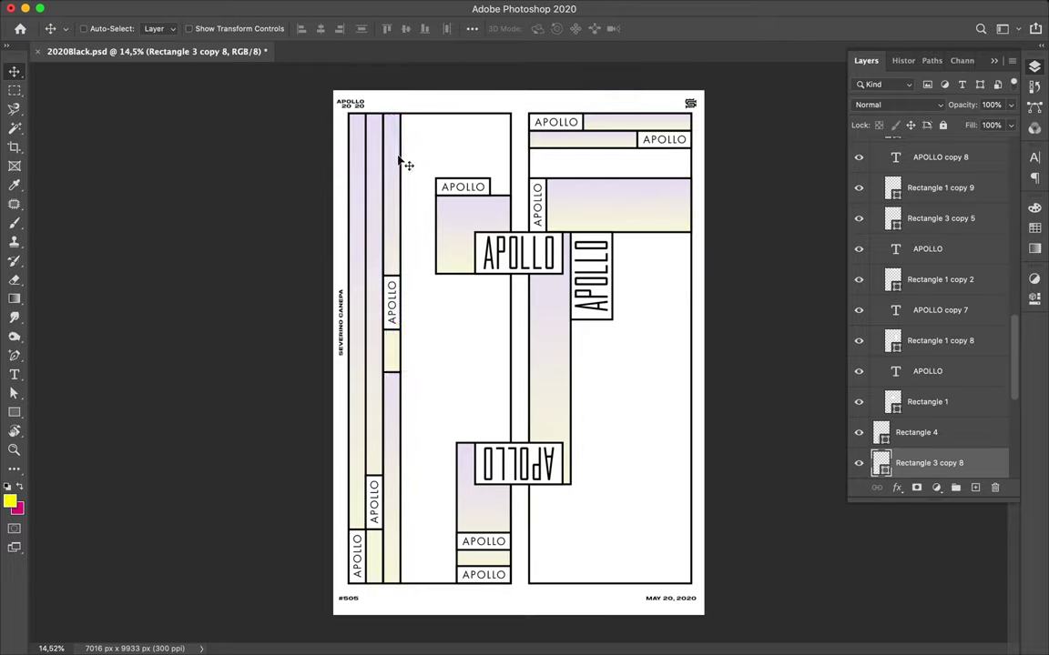
{"action": "key", "text": "ctrl+t"}
{"action": "left_click_drag", "start_coordinate": [392, 371], "coordinate": [392, 280]}
{"action": "key", "text": "Return"}
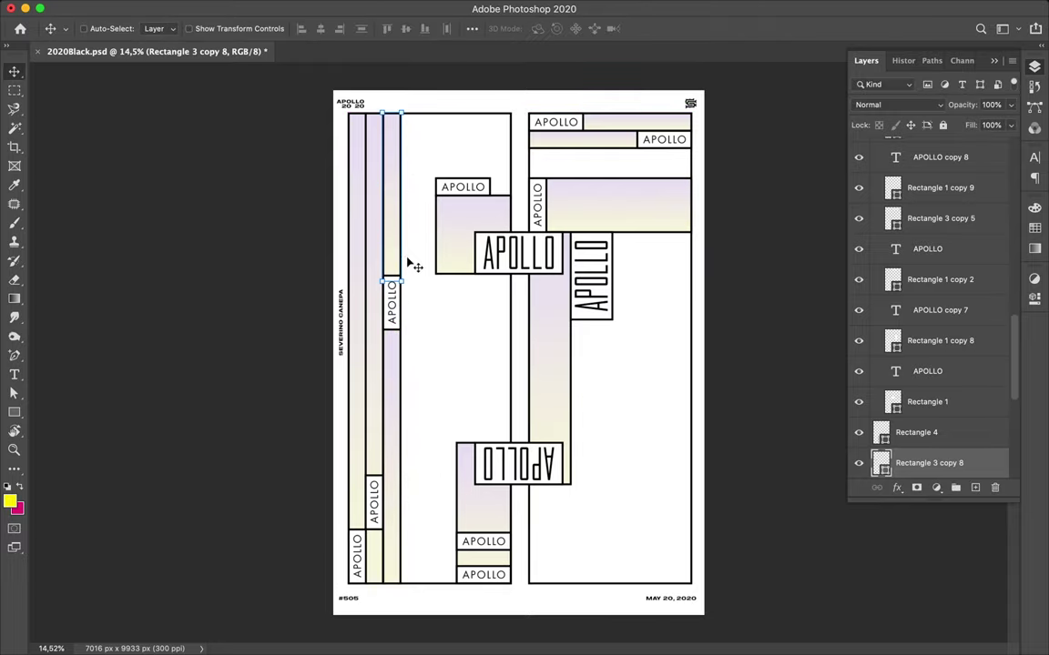
Step: Copy the large APOLLO box down to the bottom-right of the poster
{"action": "key", "text": "ctrl+minus"}
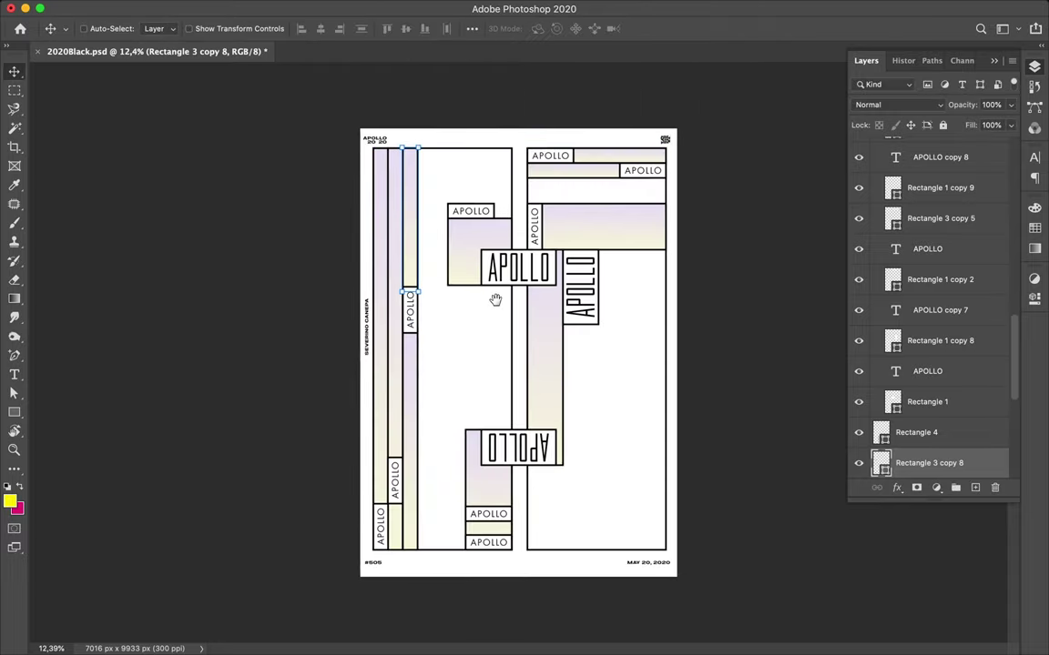
{"action": "key", "text": "ctrl+plus"}
{"action": "left_click_drag", "start_coordinate": [536, 236], "coordinate": [679, 619]}
Step: Move the large APOLLO copy into the bottom-right corner and the lavender gradient block to the right column's bottom
{"action": "scroll", "coordinate": [697, 552], "scroll_direction": "up", "scroll_amount": 2}
{"action": "left_click_drag", "start_coordinate": [703, 503], "coordinate": [707, 543]}
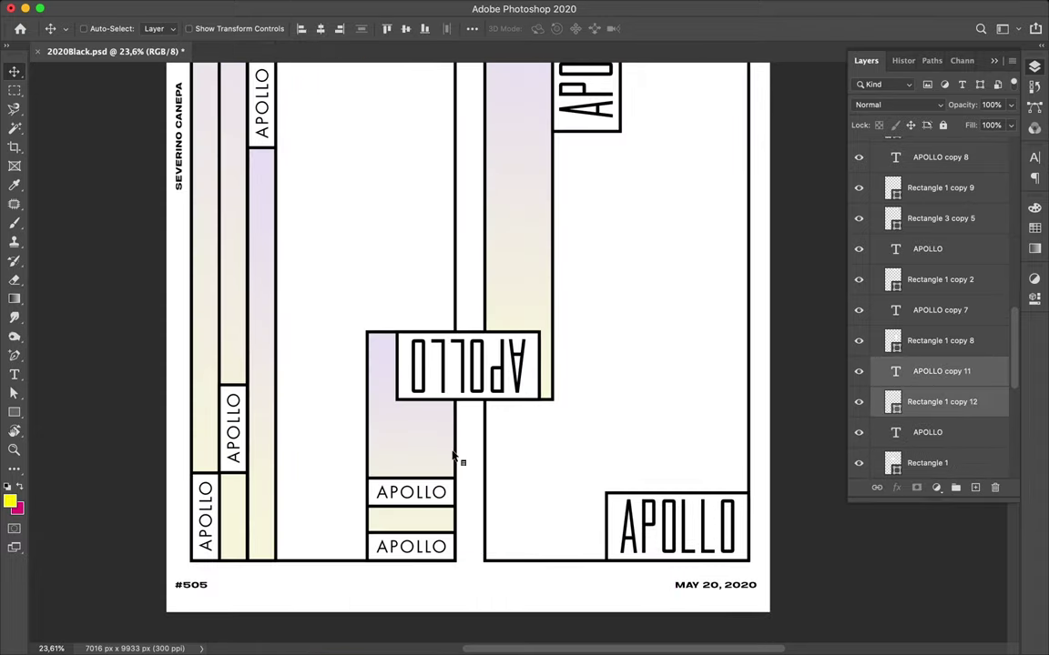
{"action": "left_click_drag", "start_coordinate": [437, 449], "coordinate": [553, 449]}
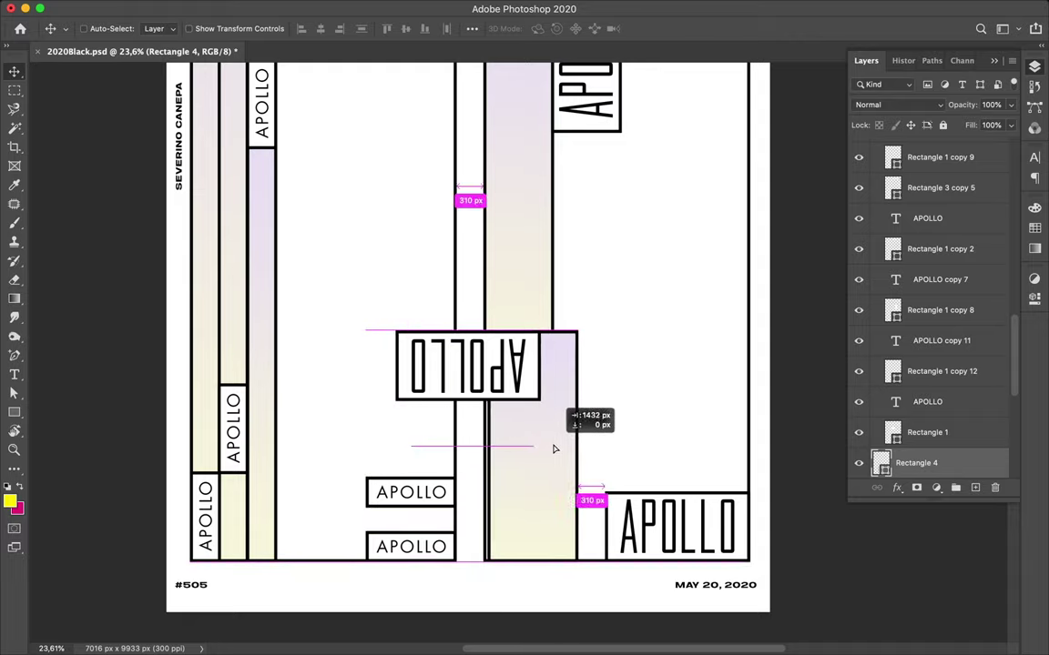
{"action": "left_click_drag", "start_coordinate": [553, 448], "coordinate": [555, 445]}
Step: Resize the gradient block shorter and wider so it meets the large APOLLO box
{"action": "key", "text": "ctrl+t"}
{"action": "left_click_drag", "start_coordinate": [528, 333], "coordinate": [519, 492]}
{"action": "left_click_drag", "start_coordinate": [574, 526], "coordinate": [610, 526]}
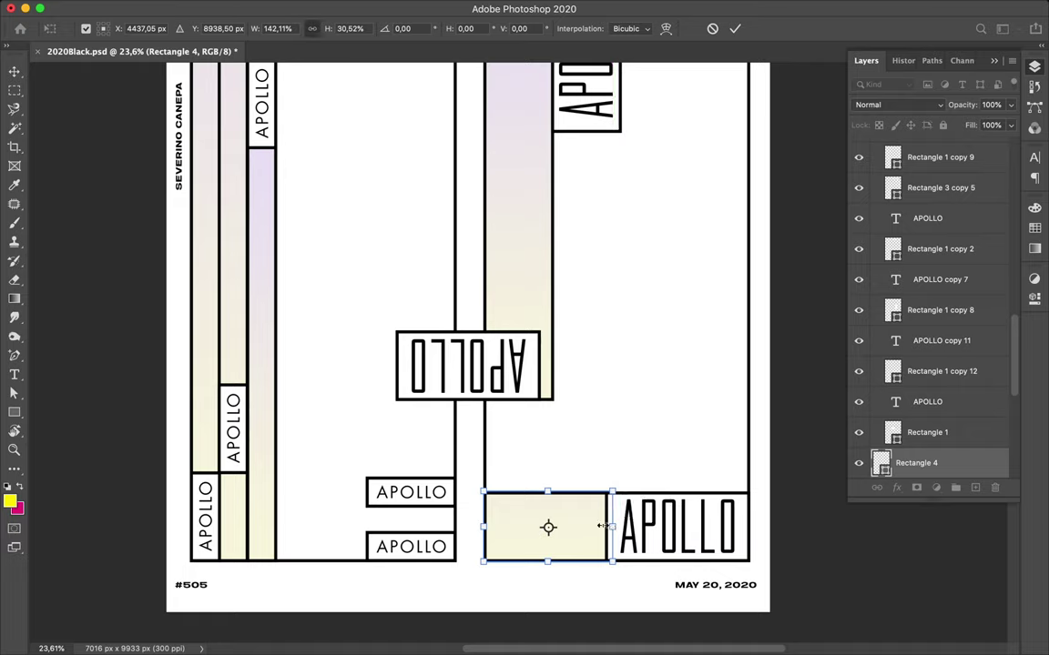
{"action": "key", "text": "Return"}
Step: Move the upper small APOLLO box down onto the lower one
{"action": "scroll", "coordinate": [637, 528], "scroll_direction": "down", "scroll_amount": 3}
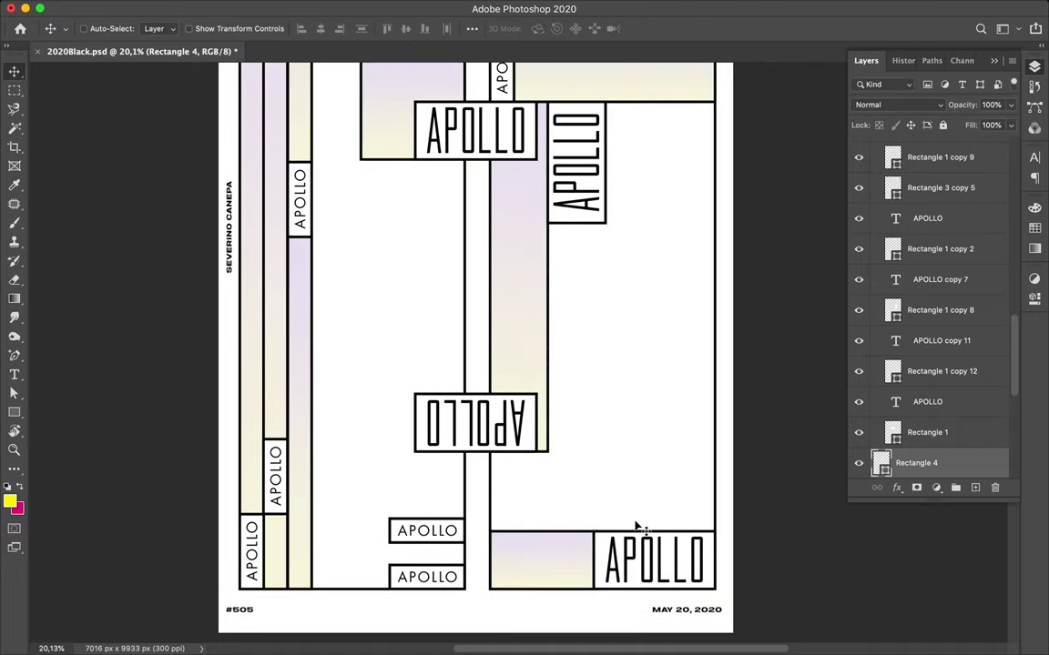
{"action": "left_click", "coordinate": [453, 532]}
{"action": "left_click", "coordinate": [406, 526], "text": "shift"}
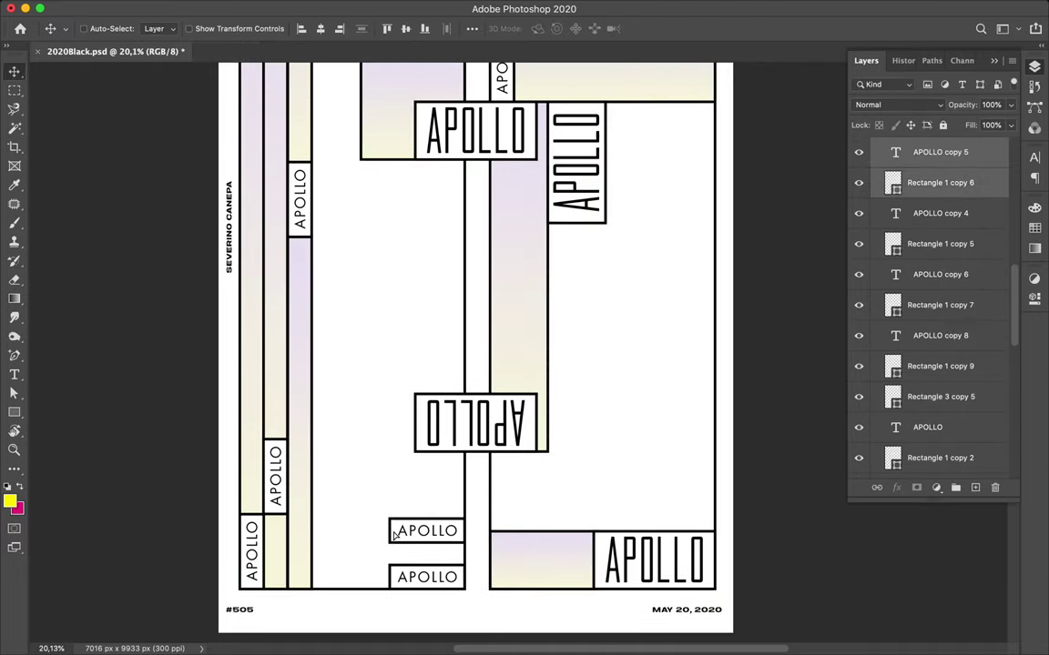
{"action": "left_click_drag", "start_coordinate": [406, 526], "coordinate": [394, 547]}
{"action": "scroll", "coordinate": [595, 465], "scroll_direction": "up", "scroll_amount": 2}
{"action": "scroll", "coordinate": [597, 468], "scroll_direction": "down", "scroll_amount": 3}
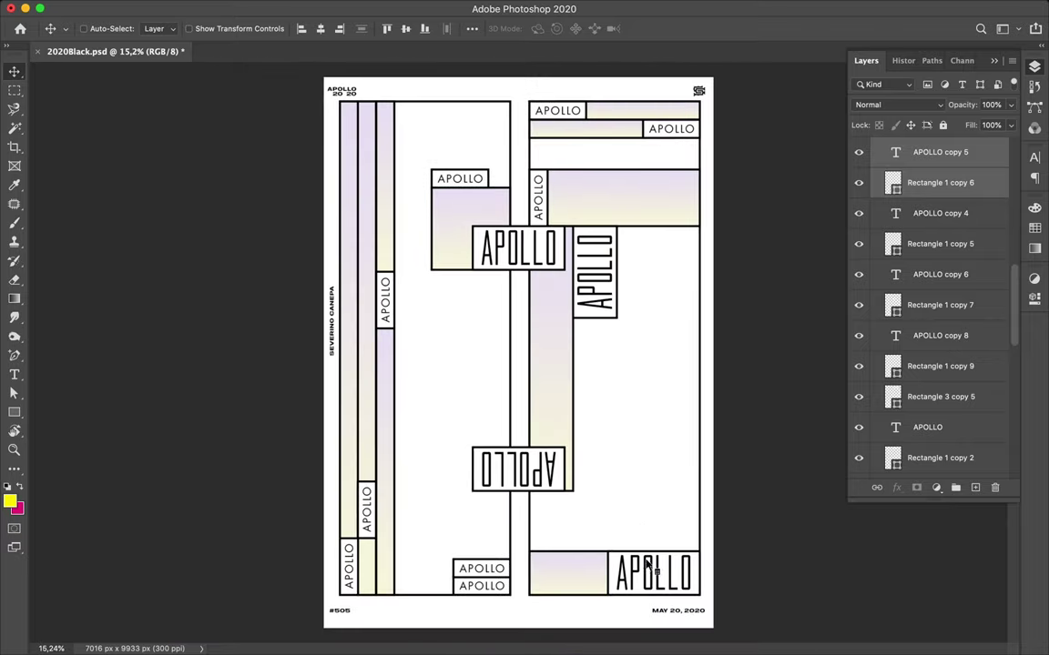
{"action": "left_click", "coordinate": [598, 271]}
Step: Duplicate the vertical APOLLO box below and copy a shortened gradient strip into the centre column
{"action": "left_click_drag", "start_coordinate": [603, 310], "coordinate": [603, 394]}
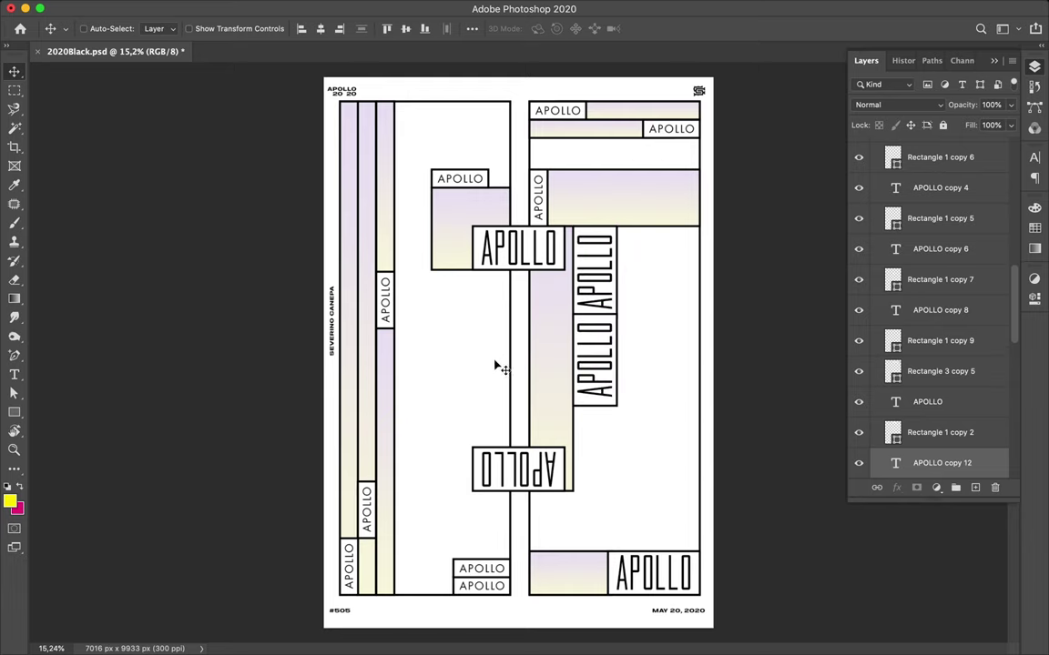
{"action": "mouse_move", "coordinate": [509, 364]}
{"action": "left_mouse_down"}
{"action": "mouse_move", "coordinate": [489, 407]}
{"action": "mouse_move", "coordinate": [475, 401]}
{"action": "left_mouse_up"}
{"action": "key", "text": "ctrl+t"}
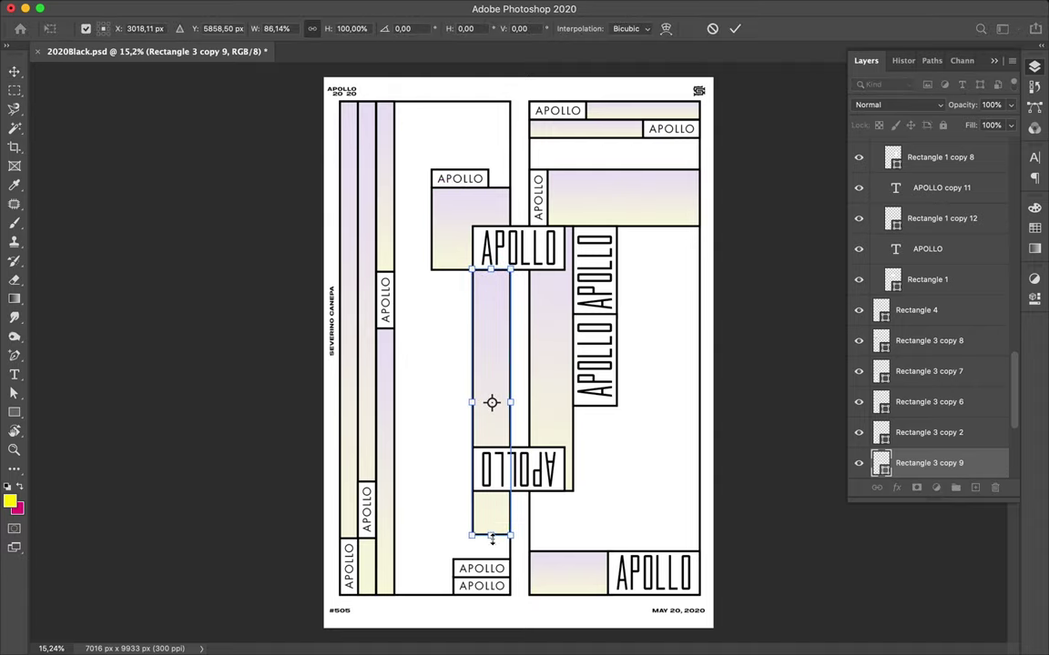
{"action": "left_click_drag", "start_coordinate": [491, 538], "coordinate": [496, 459]}
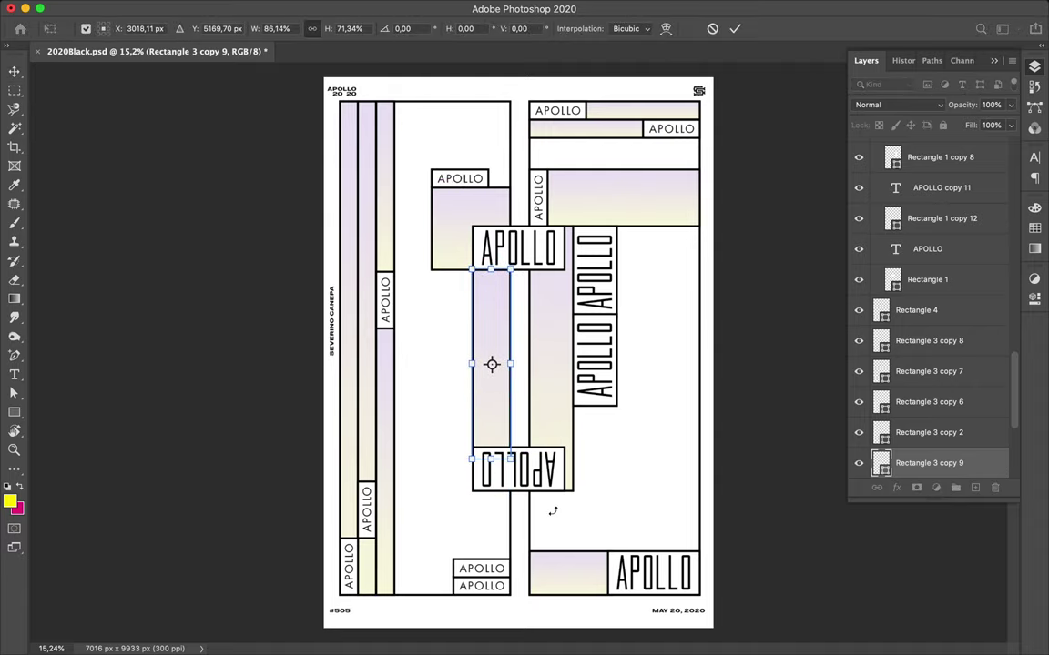
{"action": "key", "text": "Return"}
Step: Delete the lower vertical APOLLO box together with its text
{"action": "scroll", "coordinate": [491, 273], "scroll_direction": "up", "scroll_amount": 5}
{"action": "scroll", "coordinate": [479, 210], "scroll_direction": "down", "scroll_amount": 8}
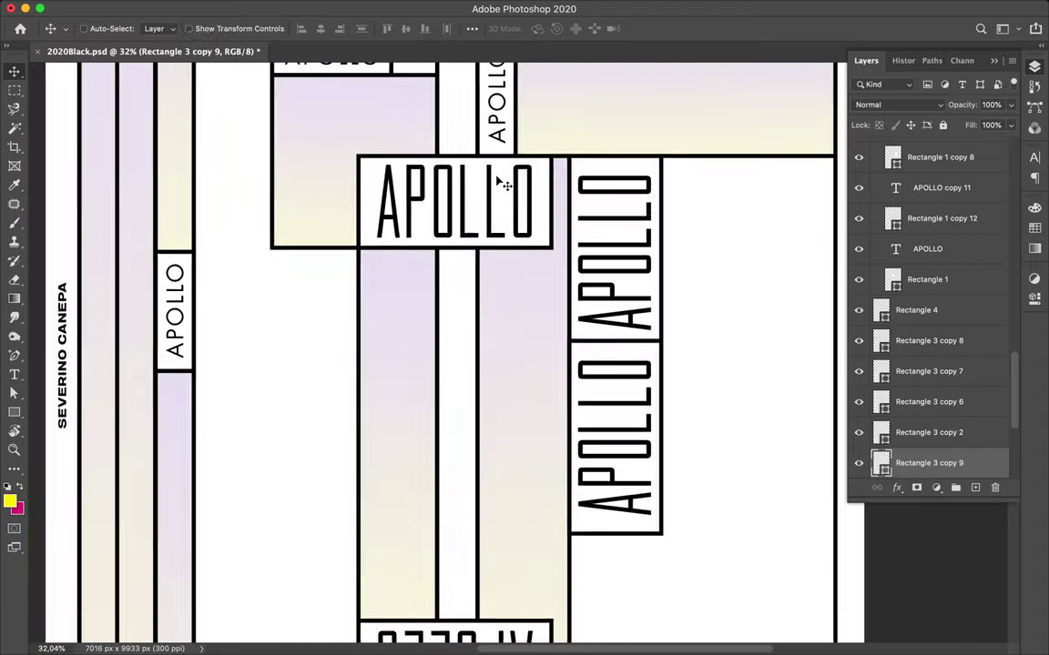
{"action": "scroll", "coordinate": [497, 183], "scroll_direction": "down", "scroll_amount": 1}
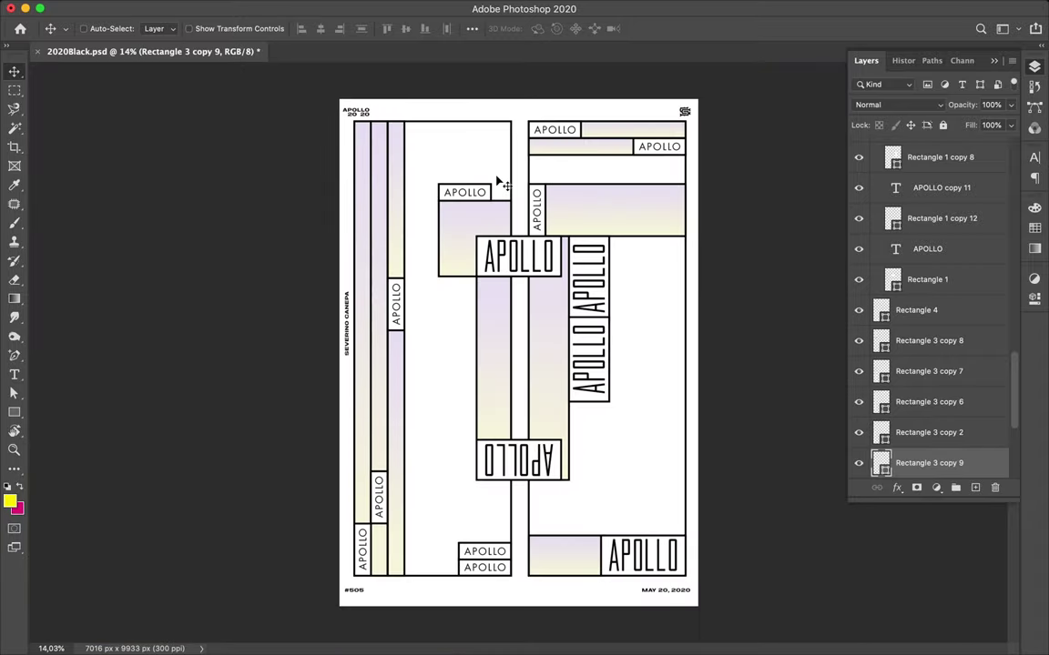
{"action": "left_click", "coordinate": [591, 344], "text": "ctrl"}
{"action": "left_click", "coordinate": [596, 344], "text": "ctrl+shift"}
{"action": "key", "text": "Delete"}
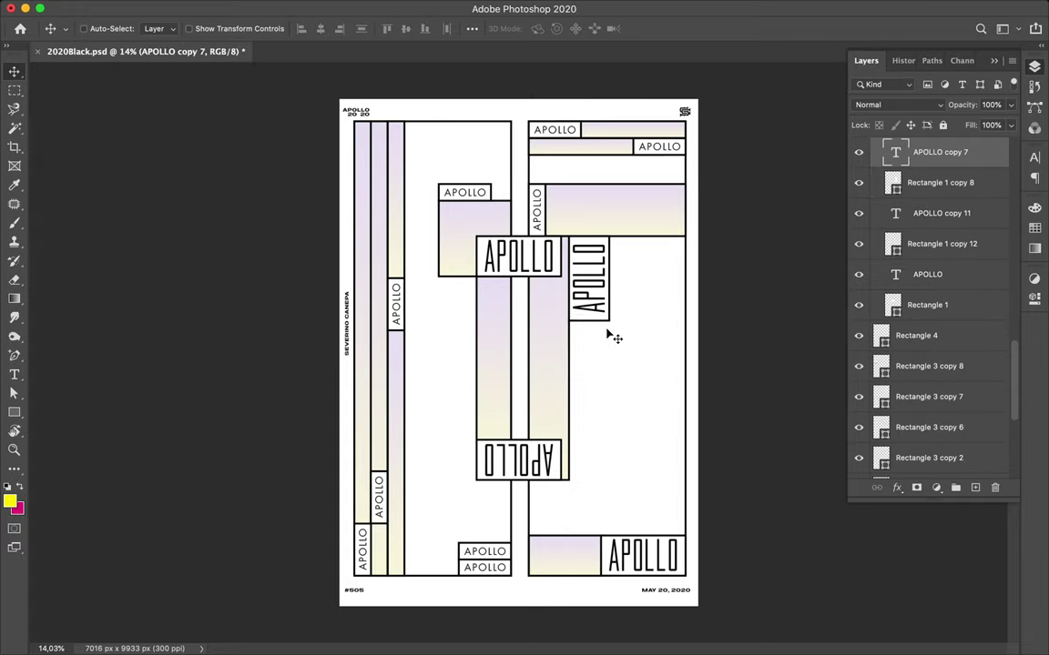
Step: Stretch a thin-bar copy into a wide block behind the centre boxes, then draw a tall rectangle over it
{"action": "left_click_drag", "start_coordinate": [407, 269], "coordinate": [422, 264]}
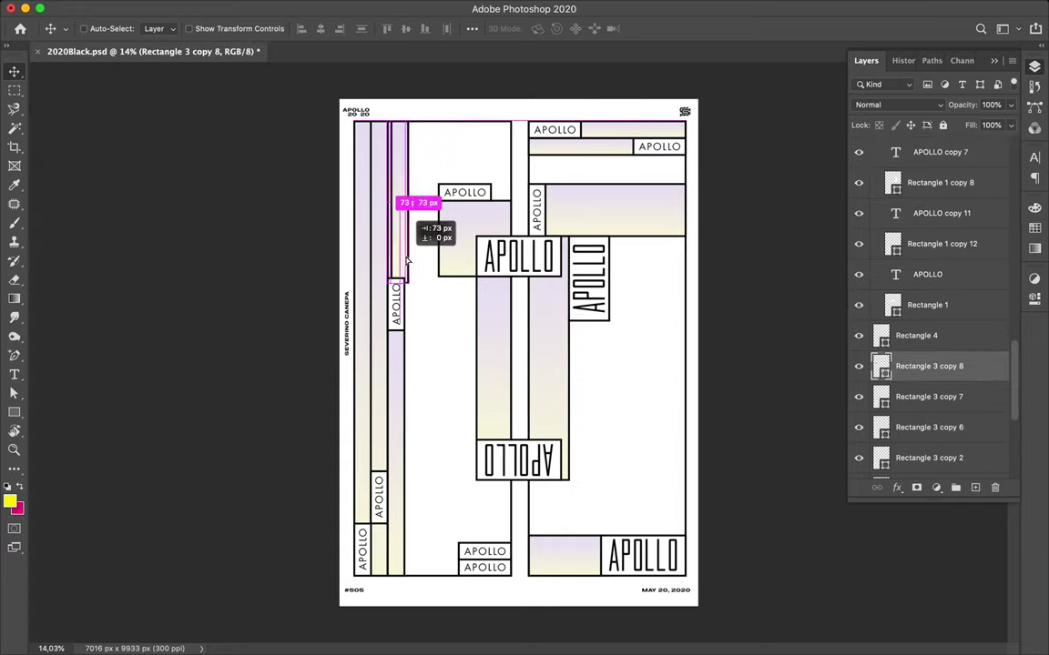
{"action": "key", "text": "ctrl+t"}
{"action": "left_click_drag", "start_coordinate": [422, 282], "coordinate": [511, 479]}
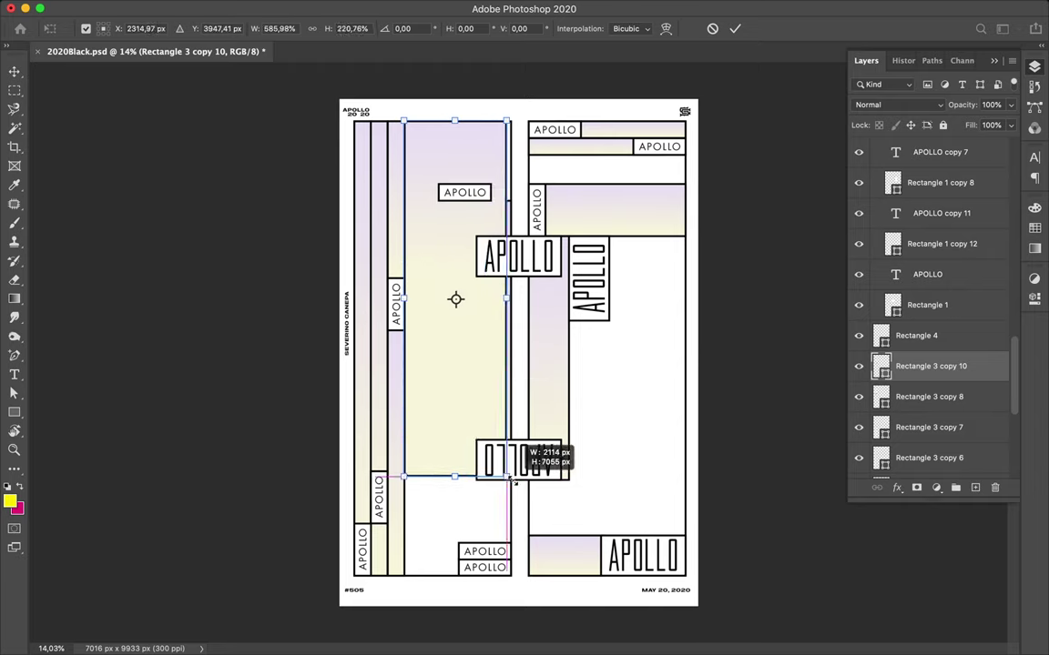
{"action": "key", "text": "Return"}
{"action": "left_click_drag", "start_coordinate": [919, 355], "coordinate": [917, 492]}
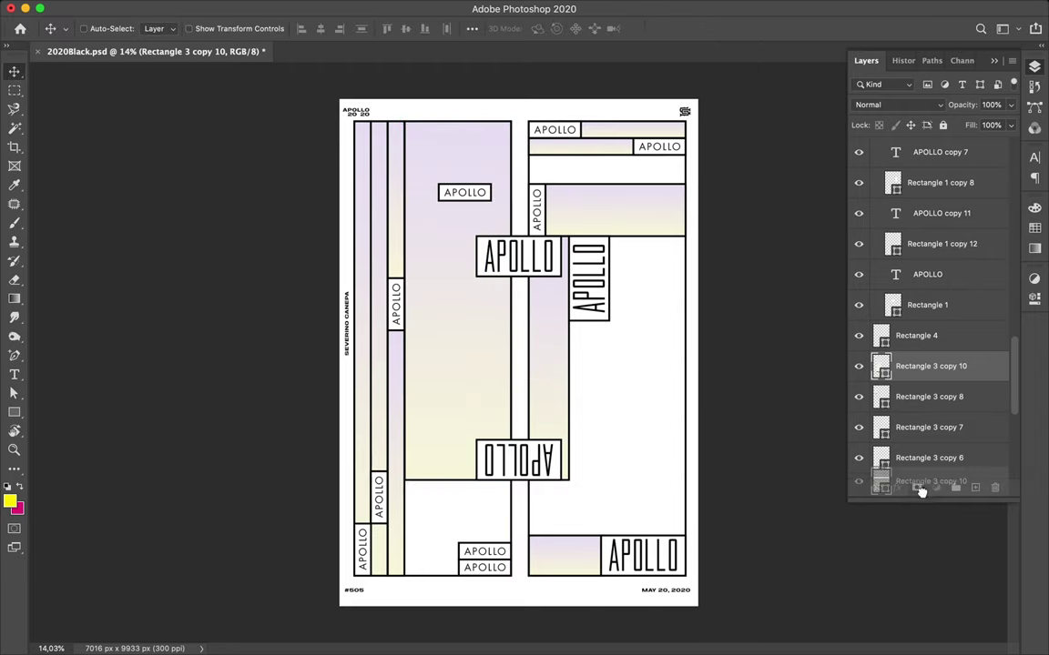
{"action": "mouse_move", "coordinate": [919, 491]}
{"action": "left_mouse_down"}
{"action": "mouse_move", "coordinate": [919, 367]}
{"action": "mouse_move", "coordinate": [908, 380]}
{"action": "left_mouse_up"}
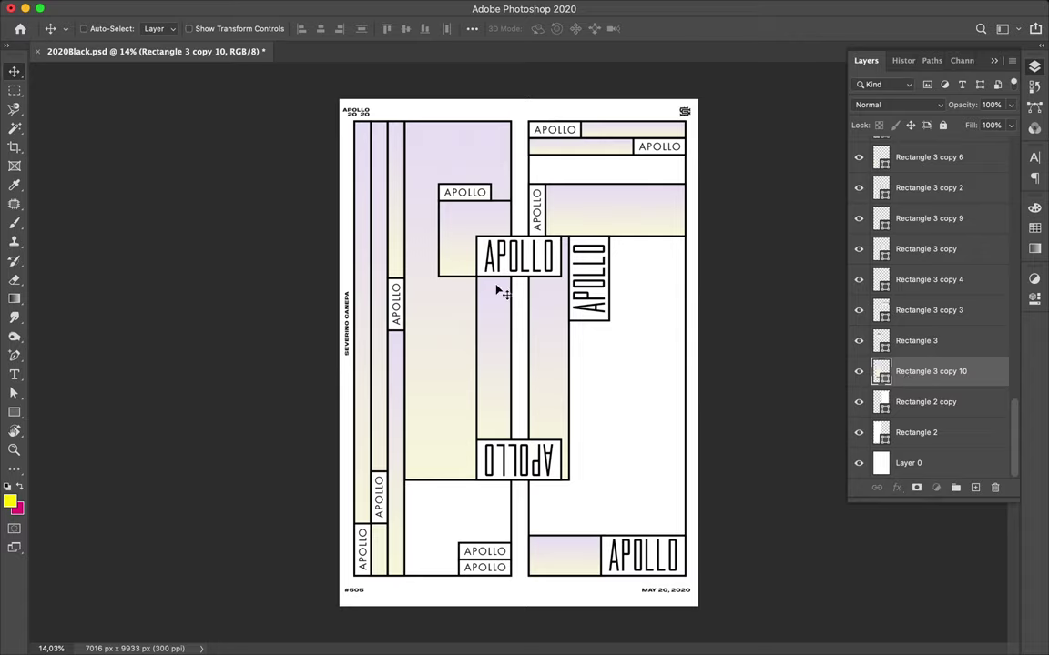
{"action": "key", "text": "u"}
{"action": "left_click_drag", "start_coordinate": [412, 135], "coordinate": [440, 281]}
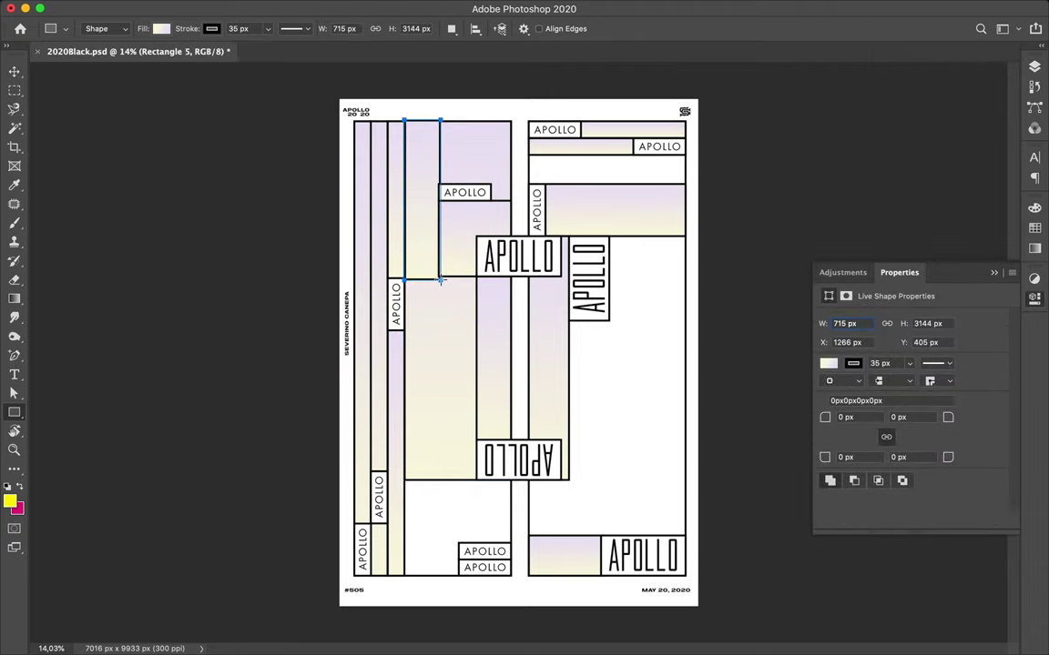
Step: Set the new rectangle's fill to solid white
{"action": "key", "text": "v"}
{"action": "scroll", "coordinate": [426, 222], "scroll_direction": "up", "scroll_amount": 2}
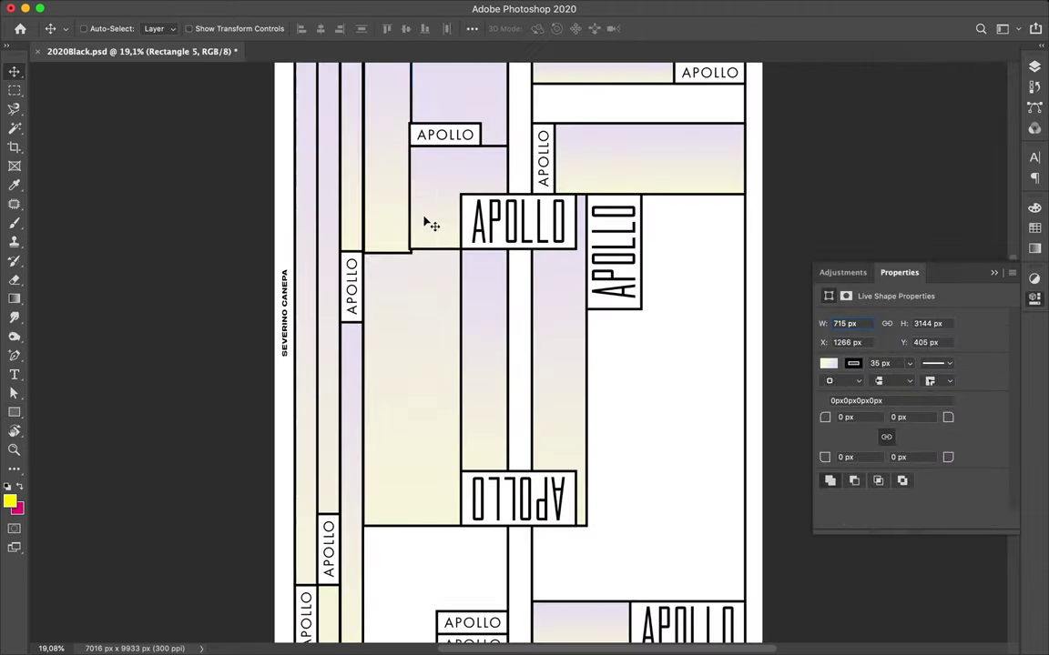
{"action": "key", "text": "a"}
{"action": "left_click", "coordinate": [217, 28]}
{"action": "left_click", "coordinate": [159, 57]}
{"action": "left_click", "coordinate": [126, 106]}
{"action": "key", "text": "Escape"}
Step: Nudge the white rectangle slightly left and adjust its bottom edge
{"action": "key", "text": "v"}
{"action": "scroll", "coordinate": [373, 168], "scroll_direction": "up", "scroll_amount": 2}
{"action": "left_click_drag", "start_coordinate": [370, 168], "coordinate": [363, 164]}
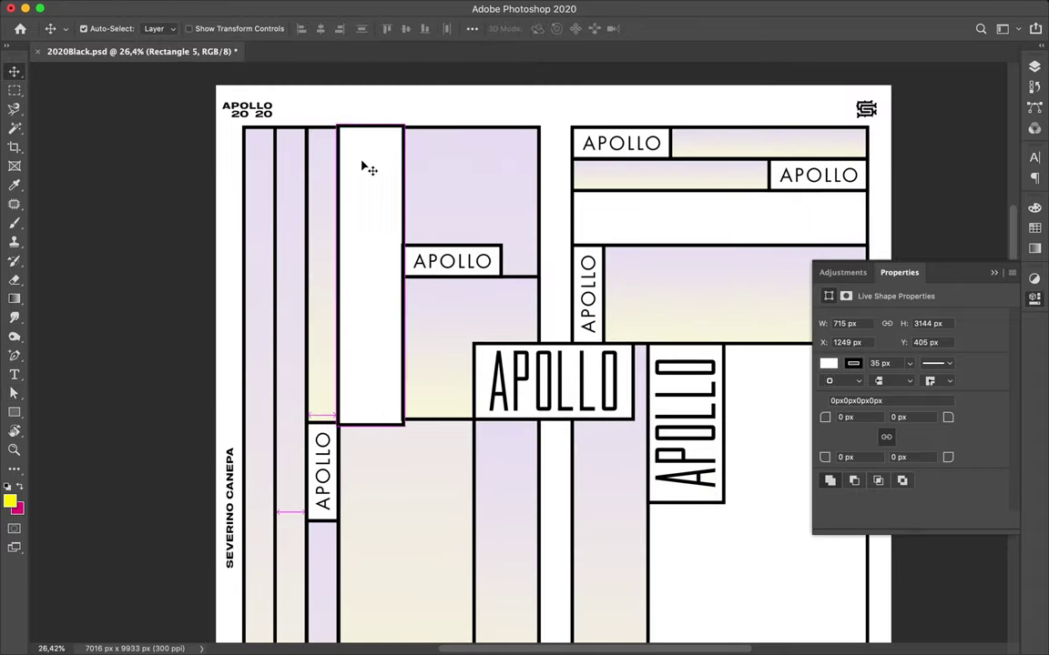
{"action": "key", "text": "ctrl+t"}
{"action": "left_click_drag", "start_coordinate": [369, 424], "coordinate": [370, 419]}
{"action": "key", "text": "Return"}
Step: Trim the white rectangle's top edge slightly
{"action": "left_click", "coordinate": [322, 447]}
{"action": "scroll", "coordinate": [314, 436], "scroll_direction": "up", "scroll_amount": 5}
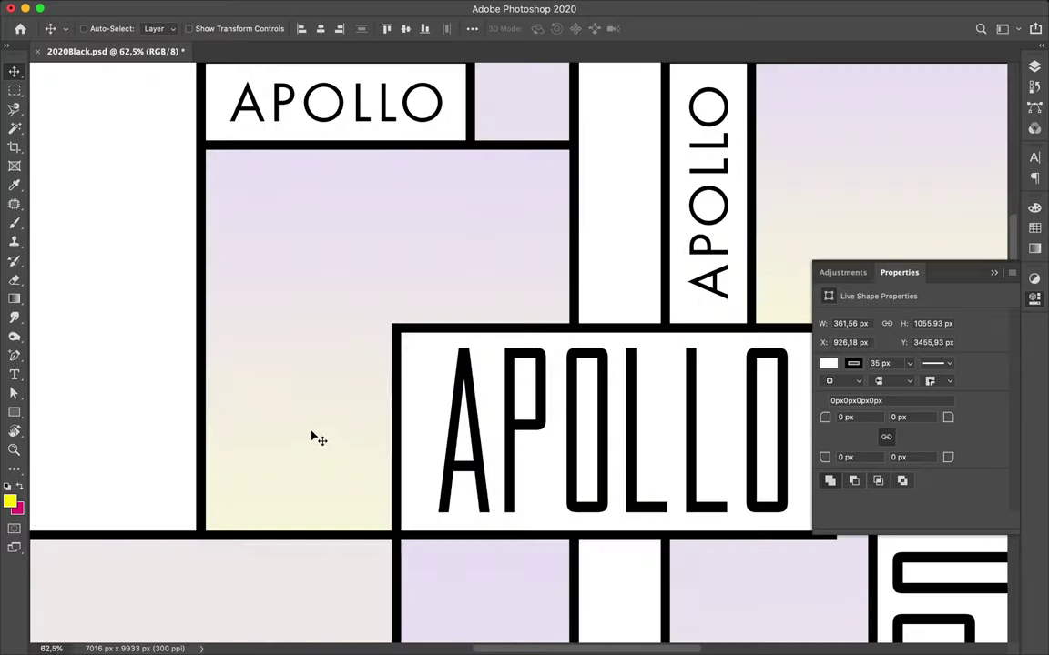
{"action": "scroll", "coordinate": [314, 435], "scroll_direction": "down", "scroll_amount": 2}
{"action": "scroll", "coordinate": [253, 452], "scroll_direction": "down", "scroll_amount": 4}
{"action": "scroll", "coordinate": [187, 541], "scroll_direction": "down", "scroll_amount": 2}
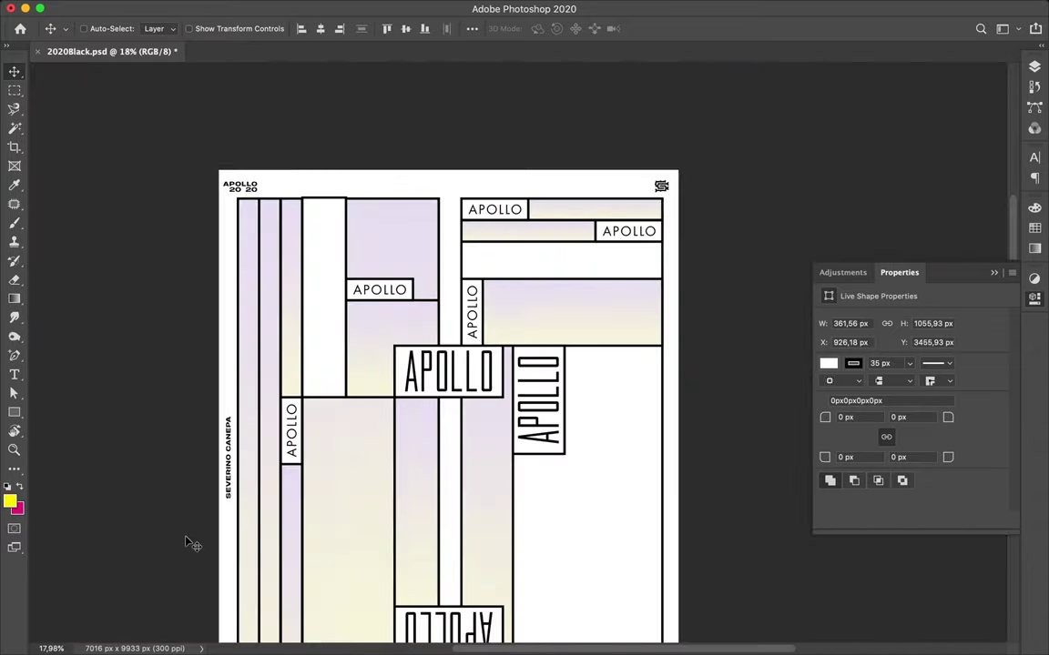
{"action": "left_click", "coordinate": [336, 274]}
{"action": "key", "text": "ctrl+t"}
{"action": "left_click_drag", "start_coordinate": [325, 197], "coordinate": [325, 200]}
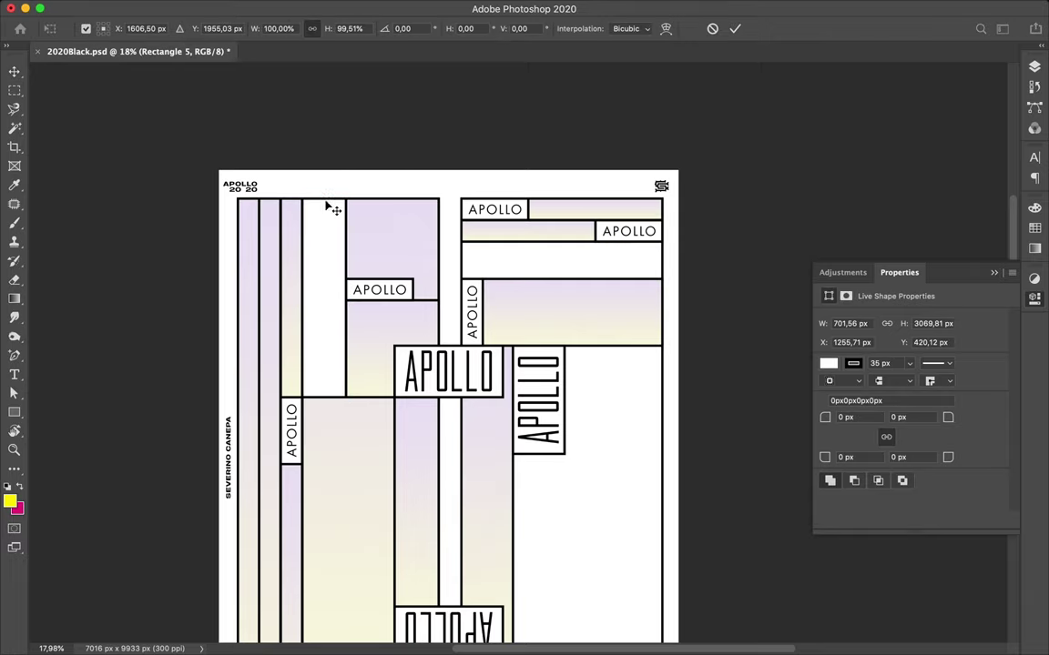
{"action": "key", "text": "Return"}
{"action": "scroll", "coordinate": [499, 224], "scroll_direction": "down", "scroll_amount": 3}
Step: Copy the vertical APOLLO box to the band's right end and save the poster
{"action": "left_click", "coordinate": [476, 164]}
{"action": "left_click_drag", "start_coordinate": [478, 167], "coordinate": [465, 158]}
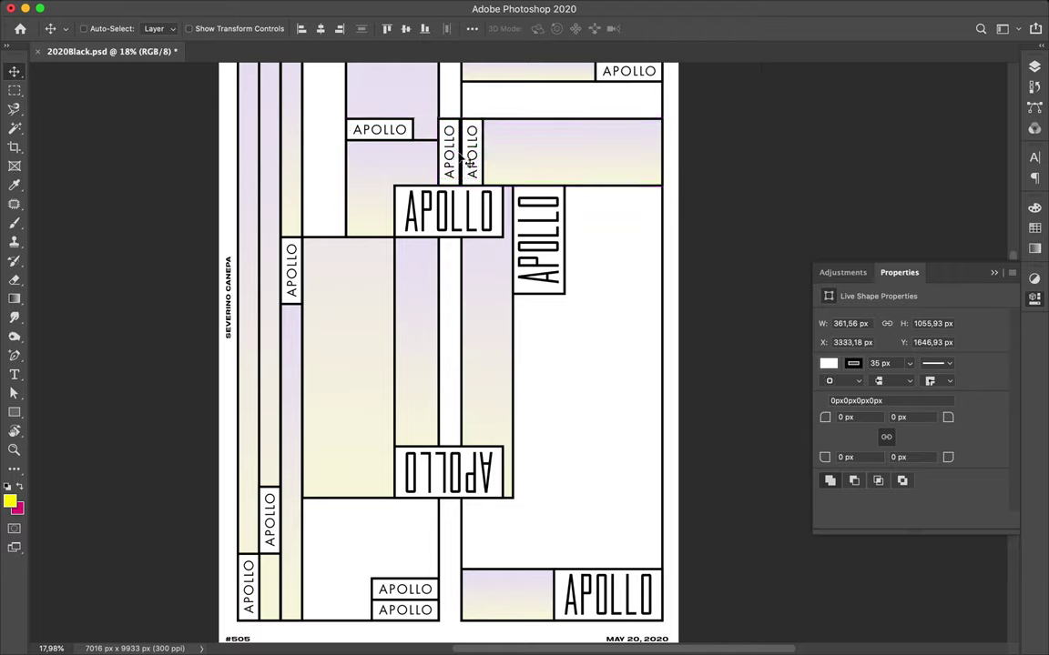
{"action": "key", "text": "super+z"}
{"action": "scroll", "coordinate": [467, 162], "scroll_direction": "right", "scroll_amount": 5}
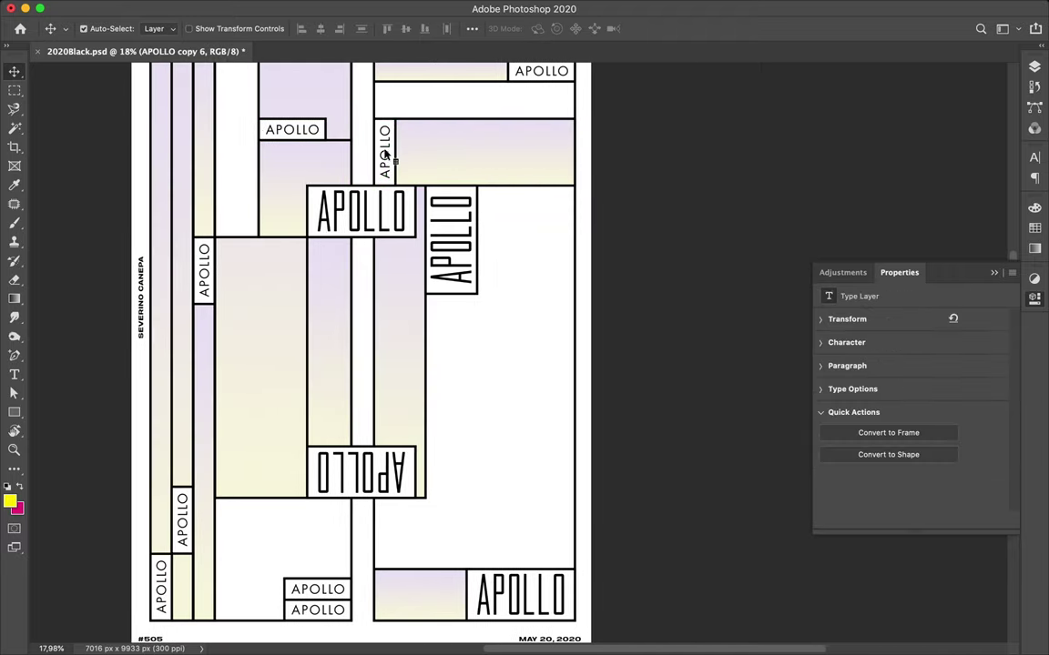
{"action": "key", "text": "super+z"}
{"action": "left_click_drag", "start_coordinate": [383, 135], "coordinate": [559, 139]}
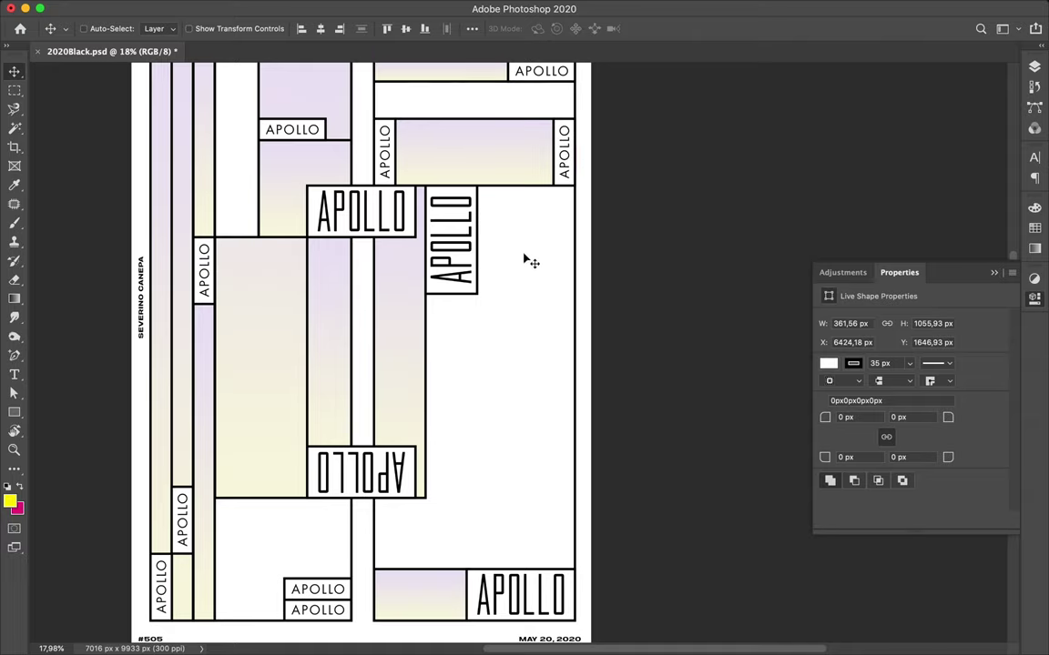
{"action": "key", "text": "super+s"}
{"action": "left_click", "coordinate": [711, 8]}
Step: Duplicate two APOLLO labels lower down, one horizontal and one upside down, stacked together
{"action": "mouse_move", "coordinate": [388, 305]}
{"action": "left_mouse_down"}
{"action": "mouse_move", "coordinate": [429, 420]}
{"action": "mouse_move", "coordinate": [484, 402]}
{"action": "mouse_move", "coordinate": [440, 477]}
{"action": "left_mouse_up"}
{"action": "key", "text": "ctrl+t"}
{"action": "key", "text": "Return"}
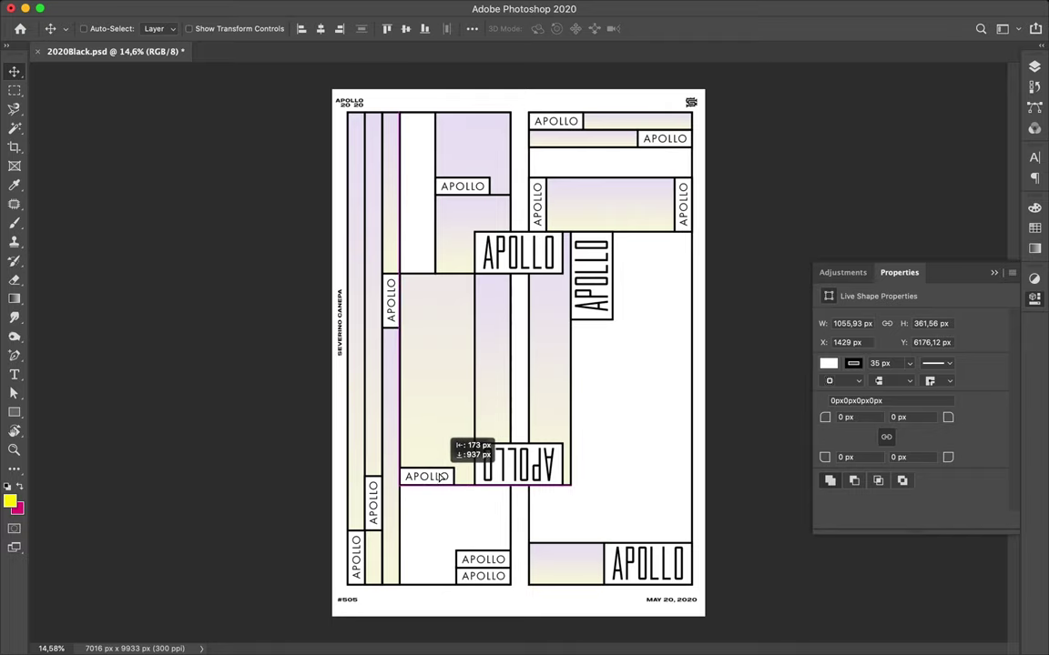
{"action": "scroll", "coordinate": [438, 477], "scroll_direction": "up", "scroll_amount": 5}
{"action": "scroll", "coordinate": [367, 392], "scroll_direction": "down", "scroll_amount": 3}
{"action": "left_click_drag", "start_coordinate": [369, 397], "coordinate": [410, 457]}
{"action": "key", "text": "ctrl+t"}
{"action": "mouse_move", "coordinate": [494, 426]}
{"action": "left_mouse_down"}
{"action": "mouse_move", "coordinate": [344, 453]}
{"action": "mouse_move", "coordinate": [346, 496]}
{"action": "left_mouse_up"}
{"action": "key", "text": "Return"}
{"action": "left_click_drag", "start_coordinate": [463, 444], "coordinate": [497, 411]}
Step: Zoom in and scroll around to inspect the lower part of the poster
{"action": "scroll", "coordinate": [497, 419], "scroll_direction": "down", "scroll_amount": 3}
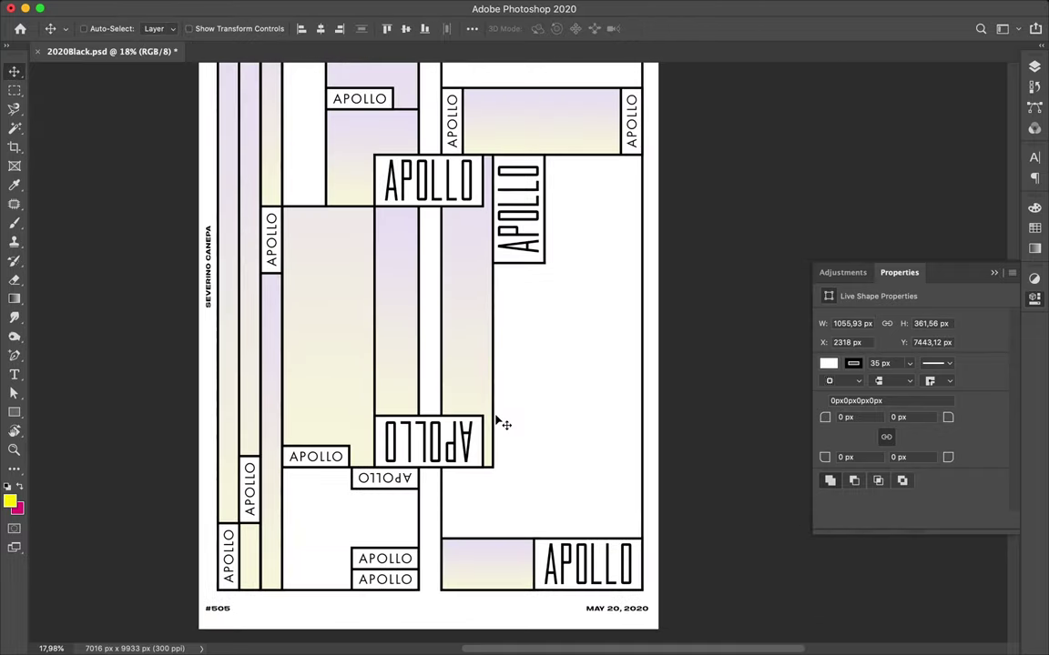
{"action": "scroll", "coordinate": [497, 421], "scroll_direction": "down", "scroll_amount": 1}
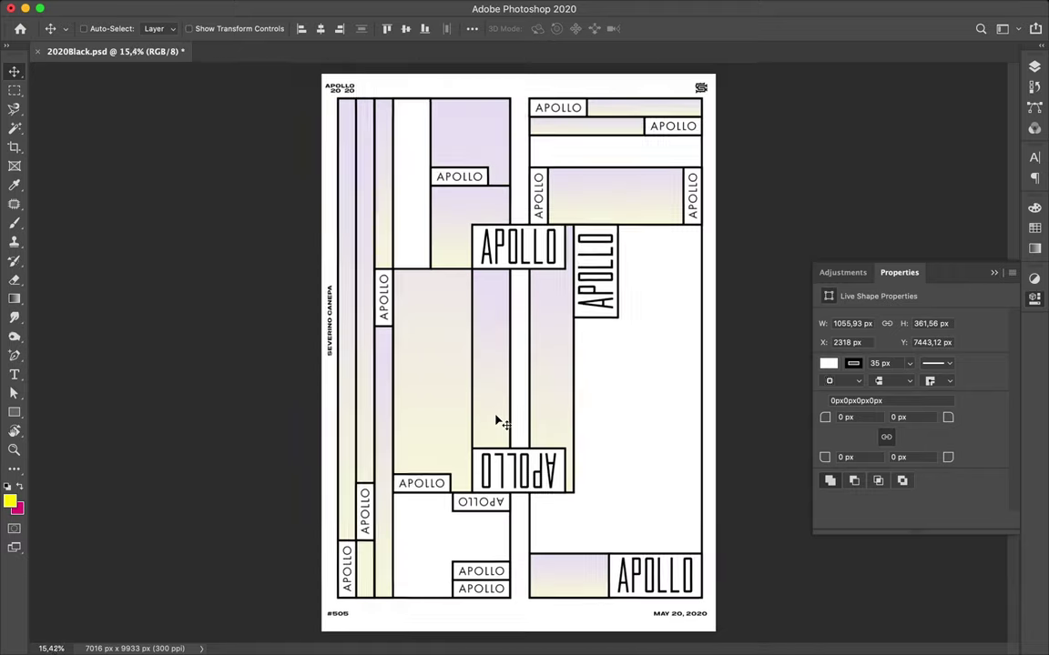
{"action": "scroll", "coordinate": [497, 421], "scroll_direction": "up", "scroll_amount": 1}
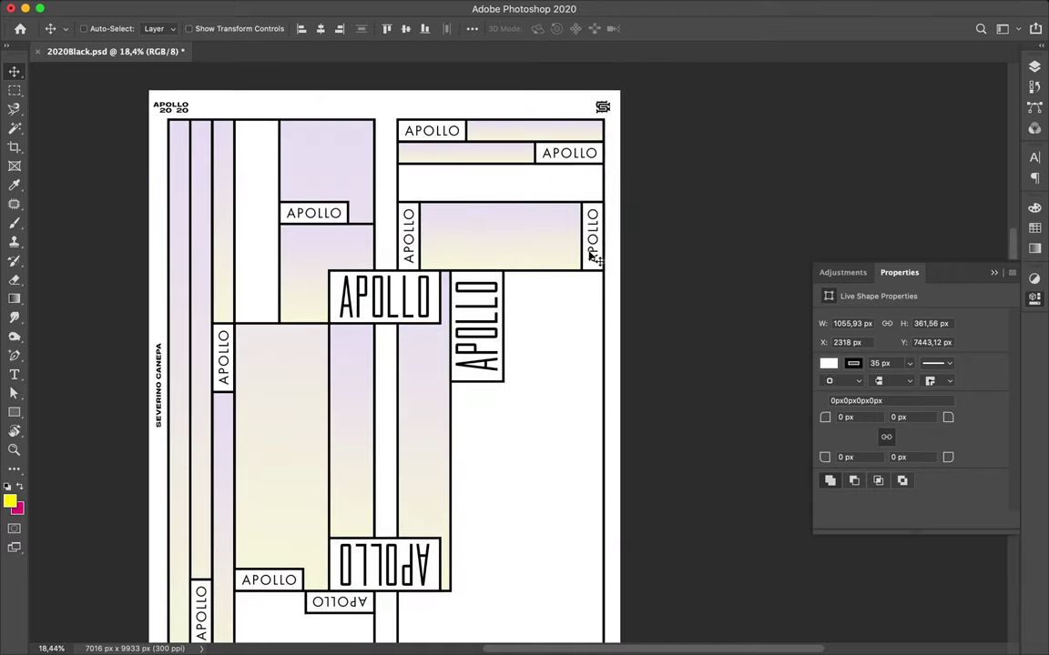
{"action": "scroll", "coordinate": [596, 259], "scroll_direction": "down", "scroll_amount": 3}
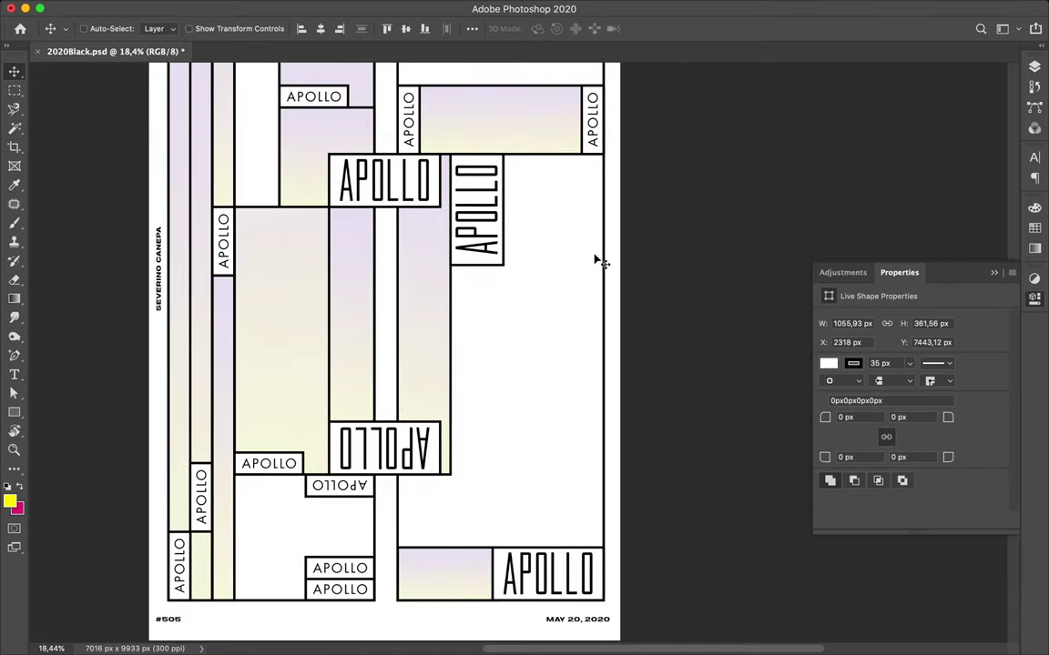
{"action": "key", "text": "ctrl+plus"}
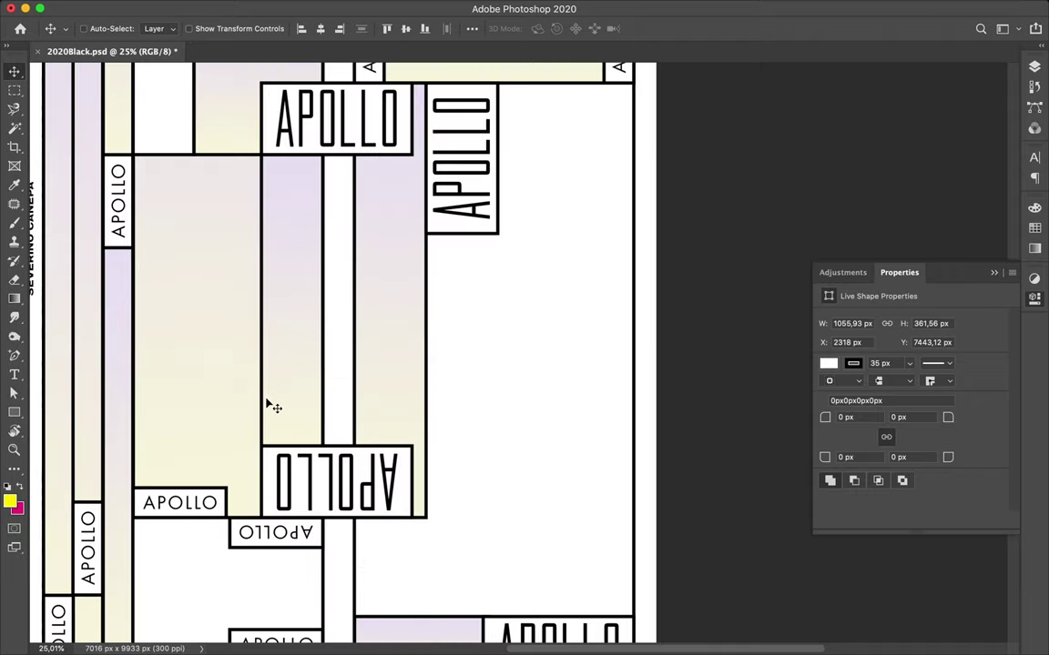
{"action": "scroll", "coordinate": [280, 530], "scroll_direction": "down", "scroll_amount": 3}
{"action": "mouse_move", "coordinate": [236, 423]}
{"action": "left_mouse_down"}
{"action": "mouse_move", "coordinate": [241, 508]}
{"action": "mouse_move", "coordinate": [241, 499]}
{"action": "left_mouse_up"}
{"action": "scroll", "coordinate": [333, 487], "scroll_direction": "down", "scroll_amount": 2}
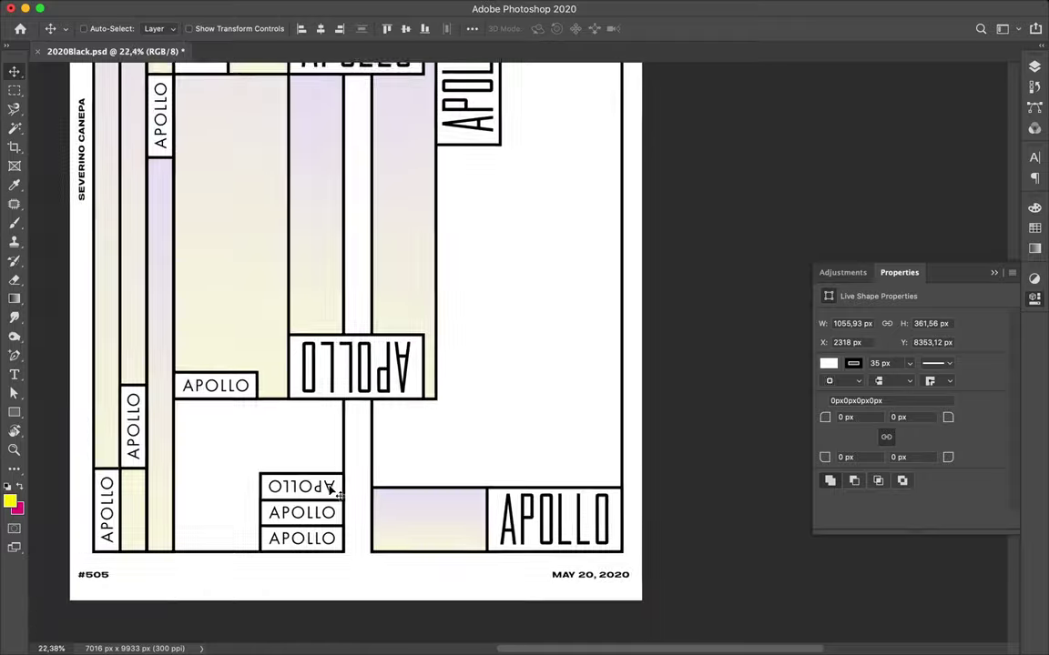
{"action": "scroll", "coordinate": [337, 491], "scroll_direction": "down", "scroll_amount": 2}
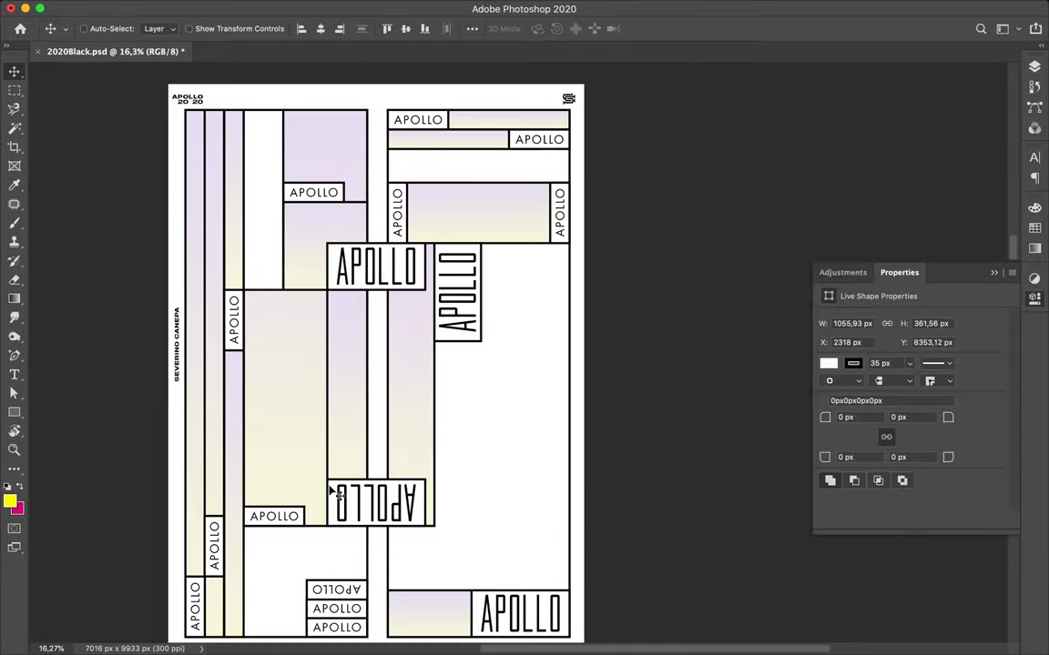
{"action": "scroll", "coordinate": [162, 431], "scroll_direction": "up", "scroll_amount": 5}
Step: Move the small vertical APOLLO box left onto the column line
{"action": "left_click_drag", "start_coordinate": [221, 399], "coordinate": [218, 347]}
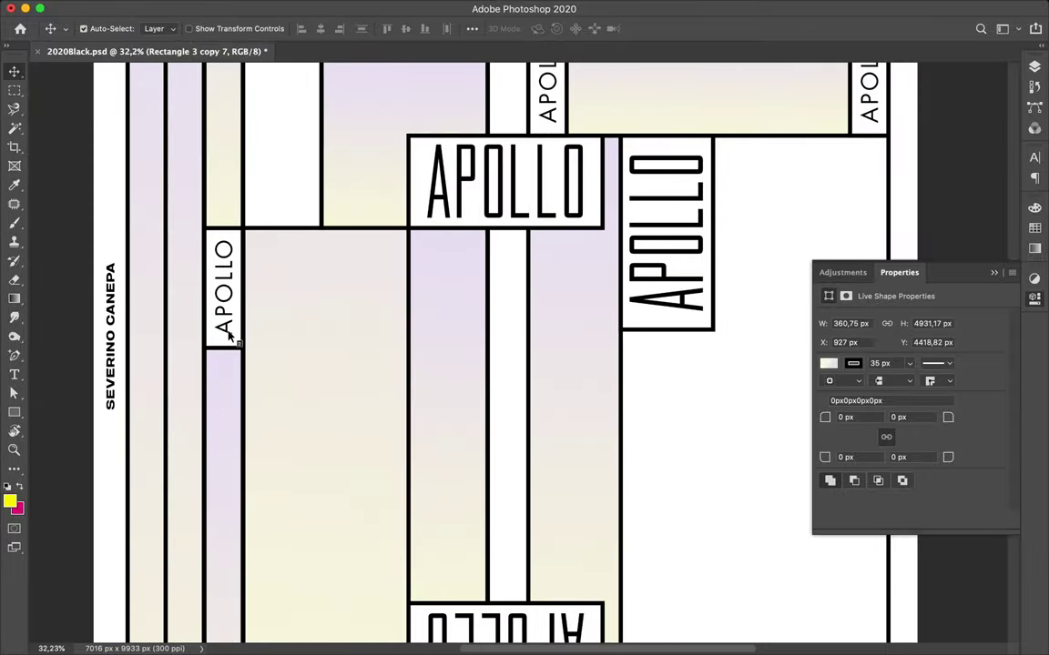
{"action": "left_click_drag", "start_coordinate": [221, 347], "coordinate": [218, 301]}
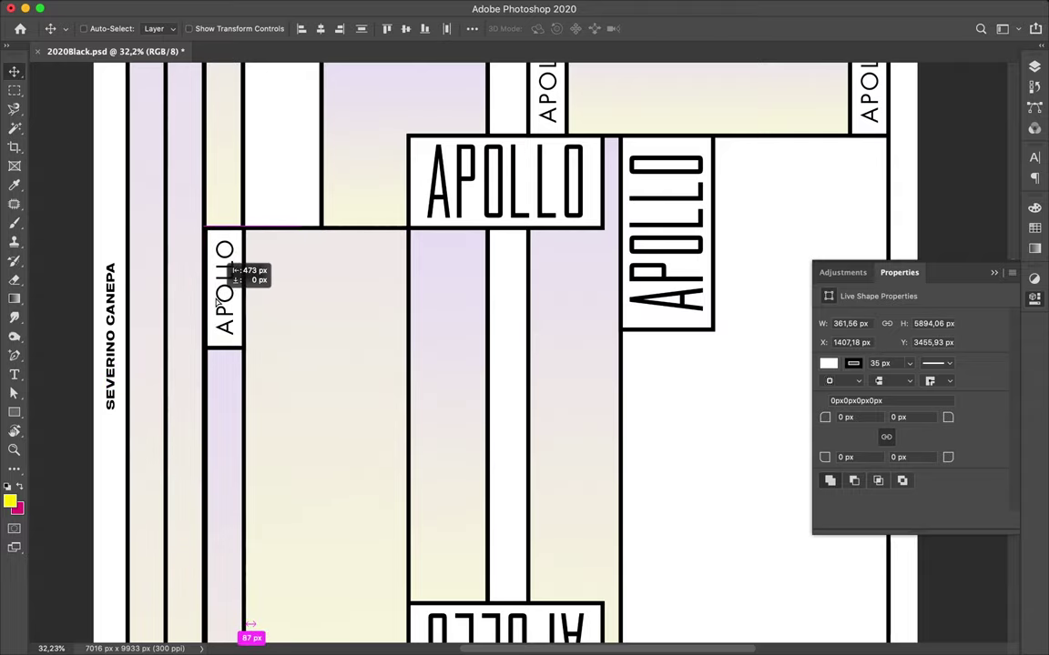
{"action": "left_click_drag", "start_coordinate": [219, 301], "coordinate": [222, 306]}
{"action": "scroll", "coordinate": [222, 306], "scroll_direction": "up", "scroll_amount": 2}
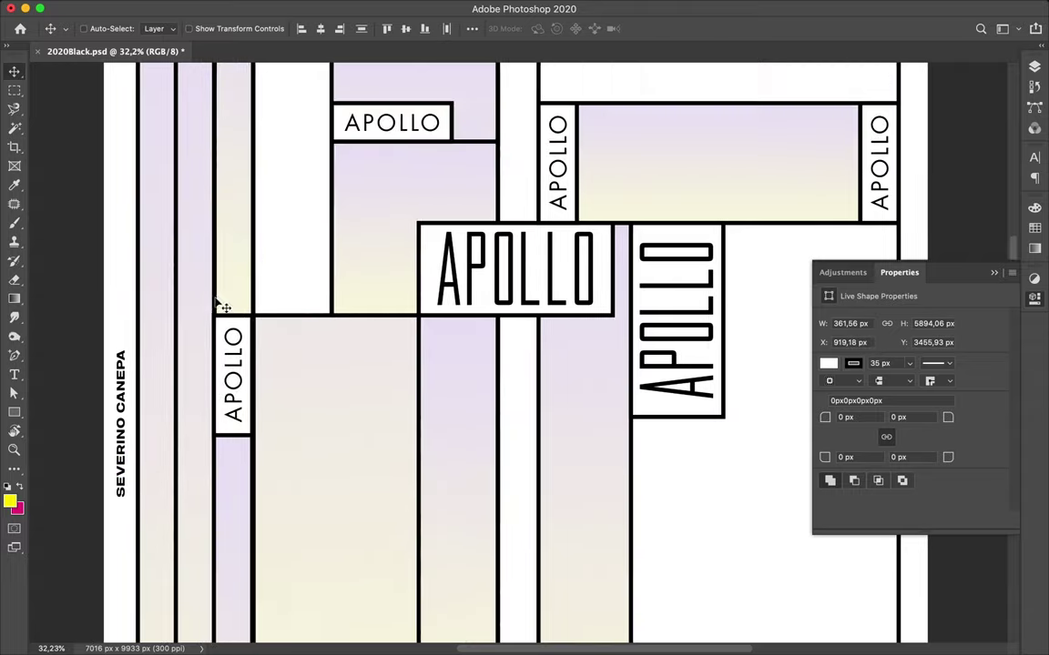
{"action": "scroll", "coordinate": [243, 411], "scroll_direction": "up", "scroll_amount": 5}
Step: Widen the tall gradient rectangle's left edge to meet the column line
{"action": "left_click", "coordinate": [286, 403], "text": "super"}
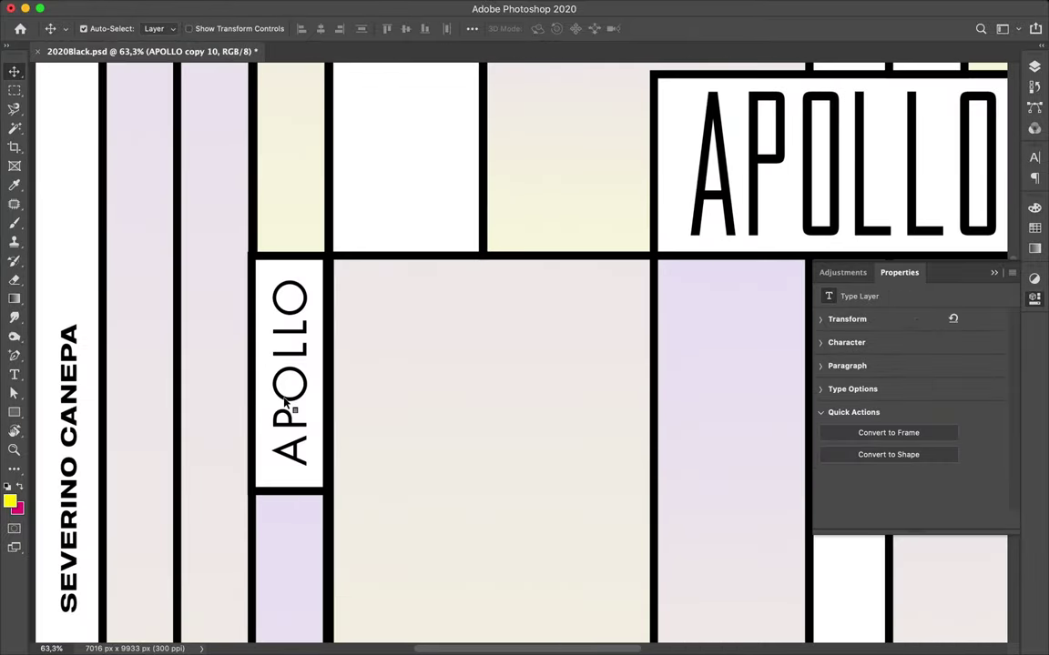
{"action": "left_click", "coordinate": [261, 404], "text": "super"}
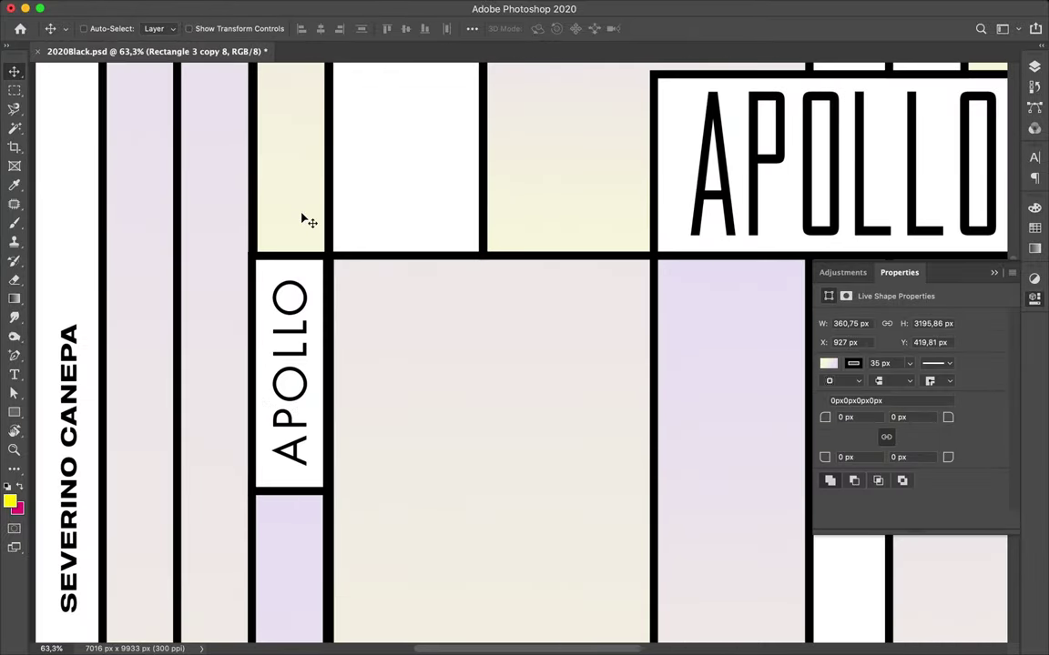
{"action": "left_click", "coordinate": [419, 325], "text": "super"}
{"action": "scroll", "coordinate": [419, 325], "scroll_direction": "down", "scroll_amount": 3}
{"action": "scroll", "coordinate": [420, 328], "scroll_direction": "down", "scroll_amount": 1}
{"action": "key", "text": "super+t"}
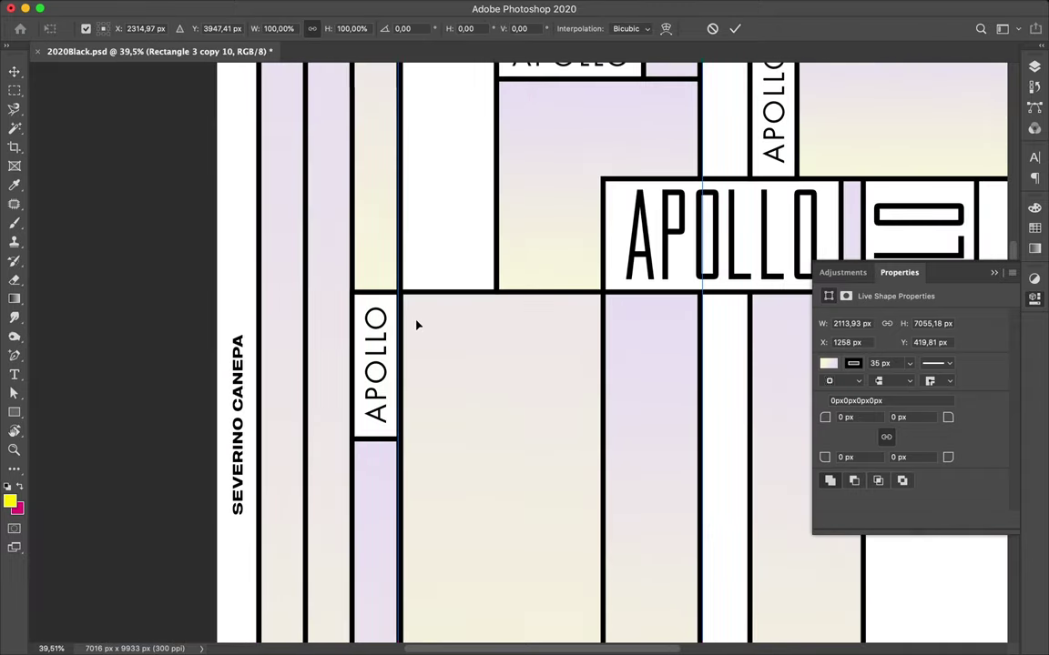
{"action": "scroll", "coordinate": [418, 326], "scroll_direction": "down", "scroll_amount": 5}
{"action": "mouse_move", "coordinate": [387, 202]}
{"action": "left_mouse_down"}
{"action": "mouse_move", "coordinate": [410, 212]}
{"action": "mouse_move", "coordinate": [374, 207]}
{"action": "left_mouse_up"}
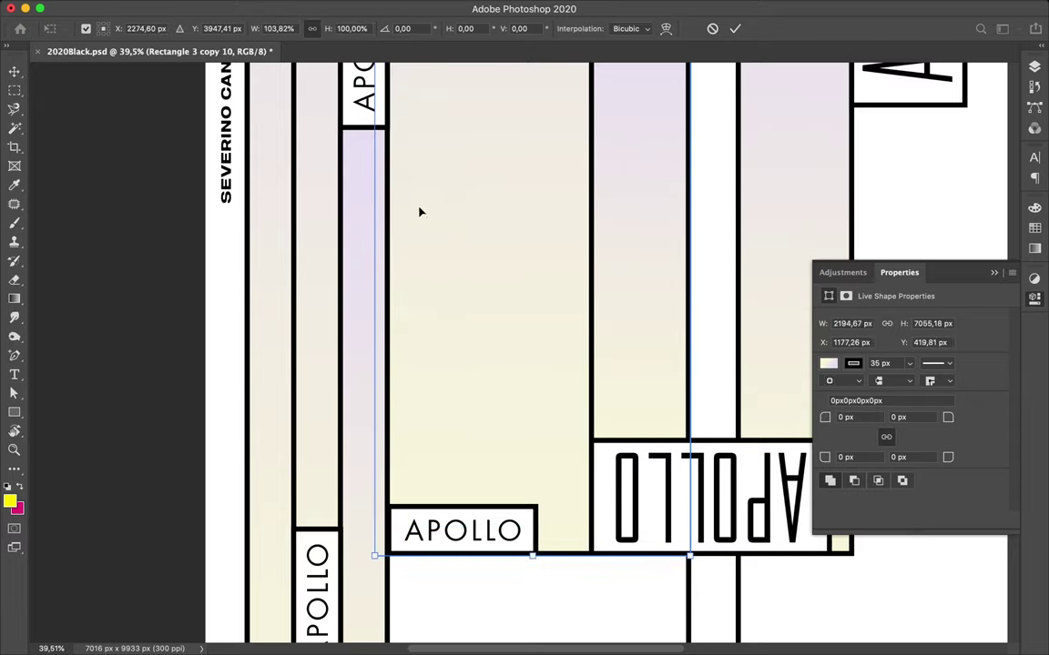
{"action": "key", "text": "Return"}
{"action": "scroll", "coordinate": [420, 212], "scroll_direction": "down", "scroll_amount": 3}
Step: Nudge the small horizontal APOLLO box slightly left
{"action": "left_click", "coordinate": [421, 461]}
{"action": "key", "text": "Left"}
{"action": "key", "text": "Left"}
{"action": "key", "text": "Left"}
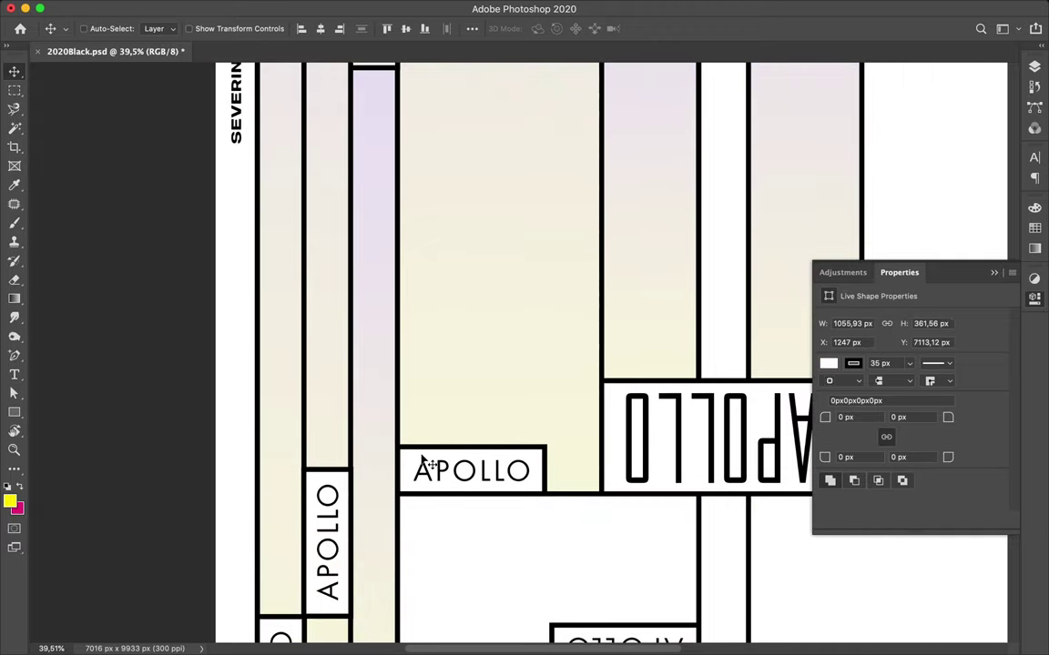
{"action": "scroll", "coordinate": [422, 463], "scroll_direction": "up", "scroll_amount": 5}
Step: Shift the narrow white column slightly and narrow it from its right edge
{"action": "scroll", "coordinate": [422, 462], "scroll_direction": "up", "scroll_amount": 3}
{"action": "scroll", "coordinate": [421, 462], "scroll_direction": "up", "scroll_amount": 2}
{"action": "left_click", "coordinate": [440, 377]}
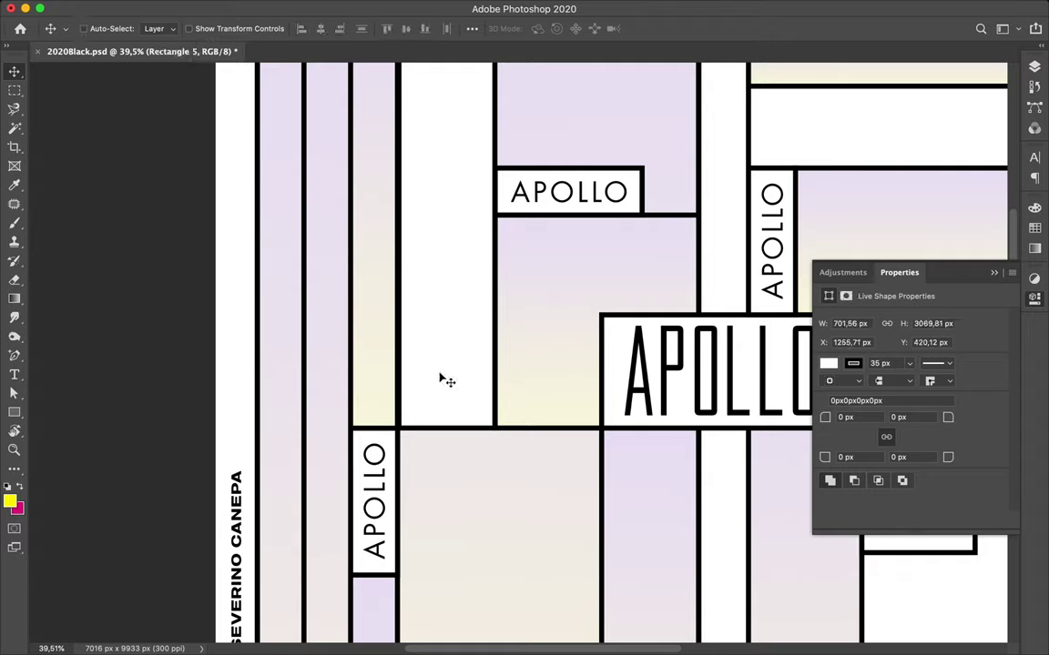
{"action": "left_click_drag", "start_coordinate": [440, 378], "coordinate": [442, 375]}
{"action": "key", "text": "ctrl+t"}
{"action": "left_click_drag", "start_coordinate": [494, 211], "coordinate": [501, 212]}
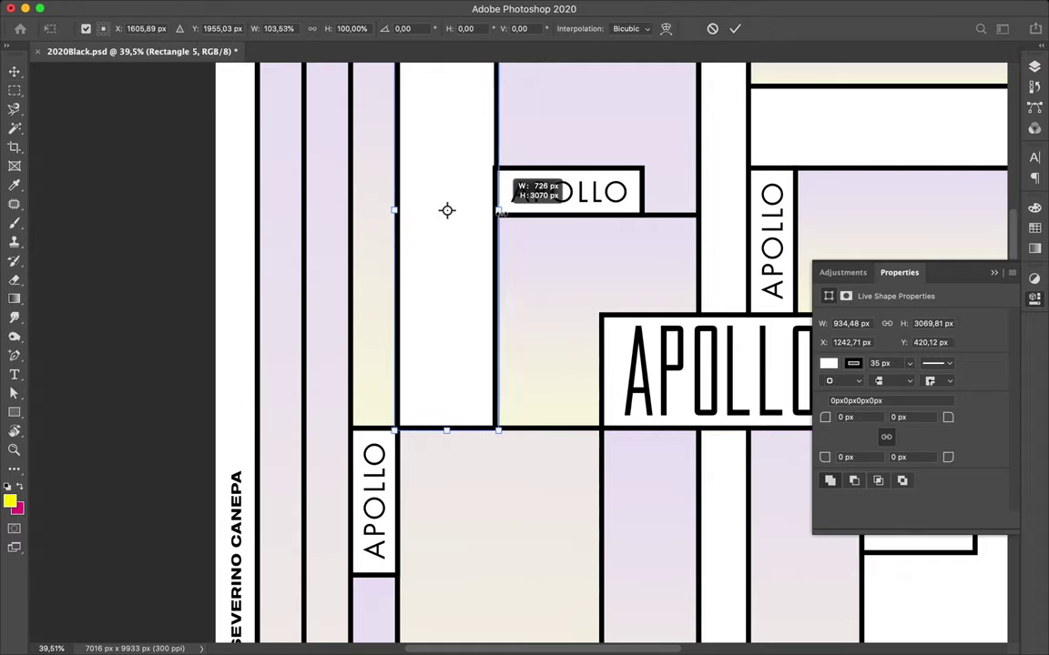
{"action": "left_click_drag", "start_coordinate": [500, 212], "coordinate": [492, 212]}
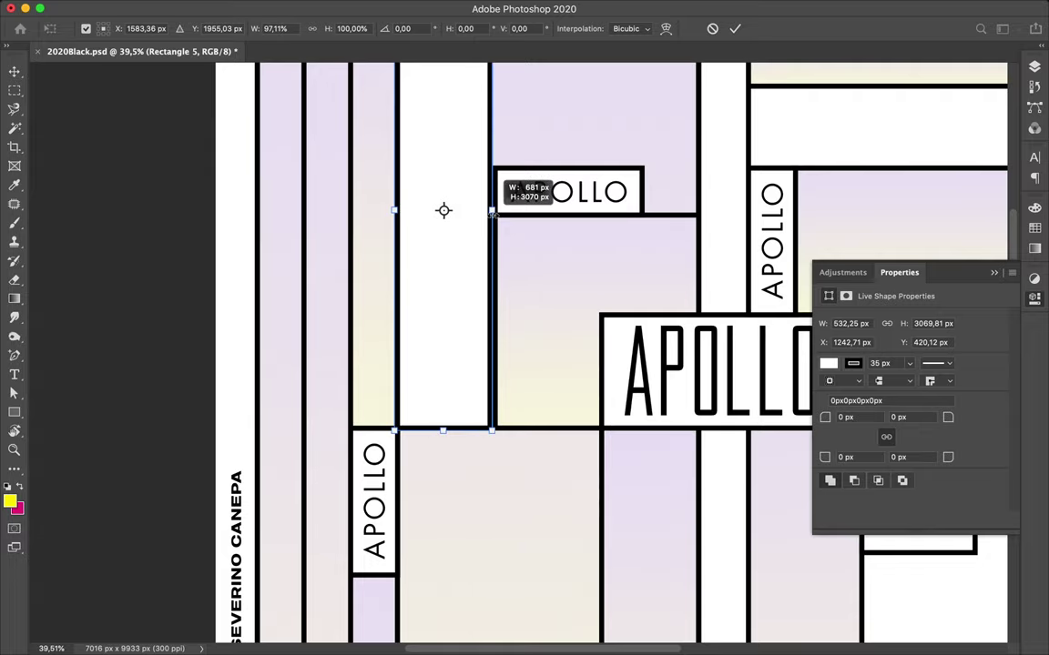
{"action": "left_click_drag", "start_coordinate": [492, 212], "coordinate": [492, 212]}
Step: Extend the column's right edge to the grid line, about 714 px wide, then save
{"action": "scroll", "coordinate": [499, 214], "scroll_direction": "up", "scroll_amount": 1}
{"action": "scroll", "coordinate": [499, 215], "scroll_direction": "up", "scroll_amount": 2}
{"action": "scroll", "coordinate": [498, 215], "scroll_direction": "up", "scroll_amount": 2}
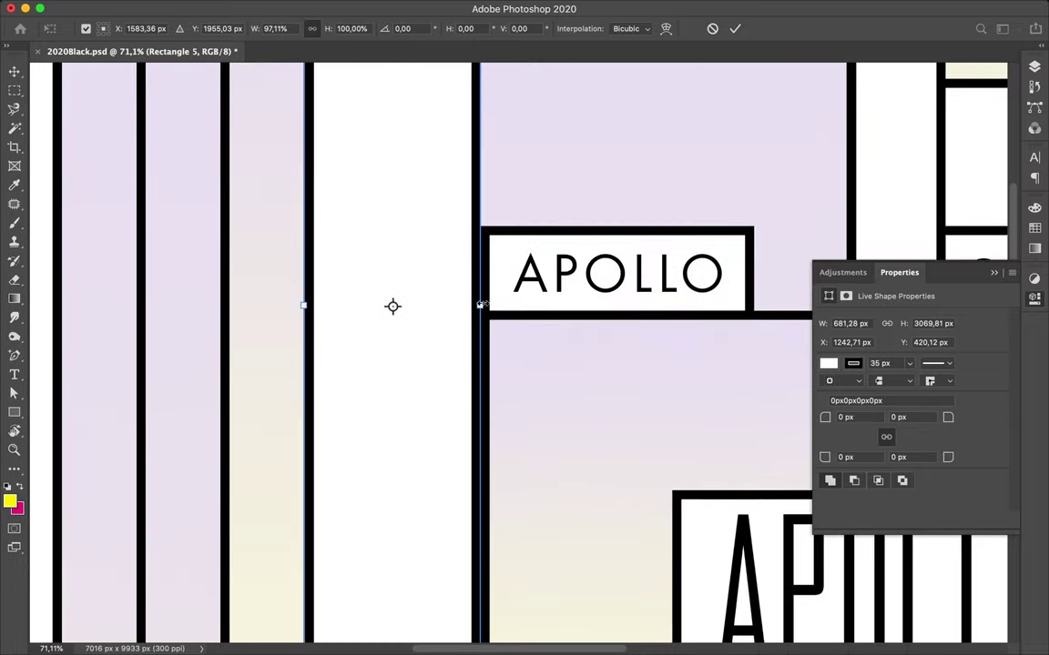
{"action": "left_click_drag", "start_coordinate": [482, 305], "coordinate": [492, 303]}
{"action": "key", "text": "Return"}
{"action": "key", "text": "ctrl+0"}
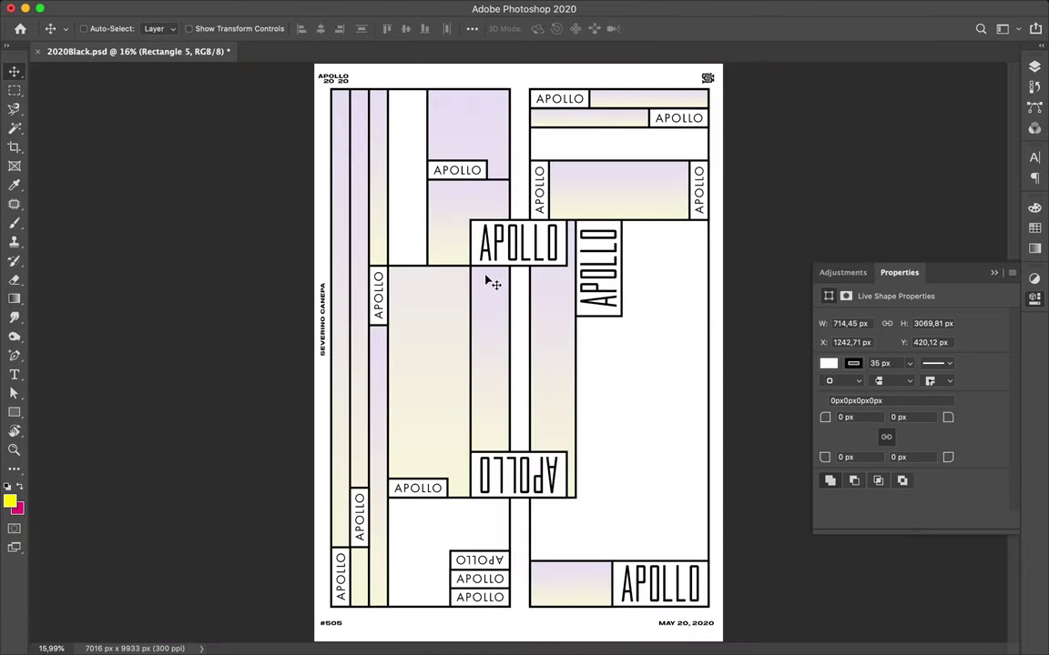
{"action": "key", "text": "ctrl+s"}
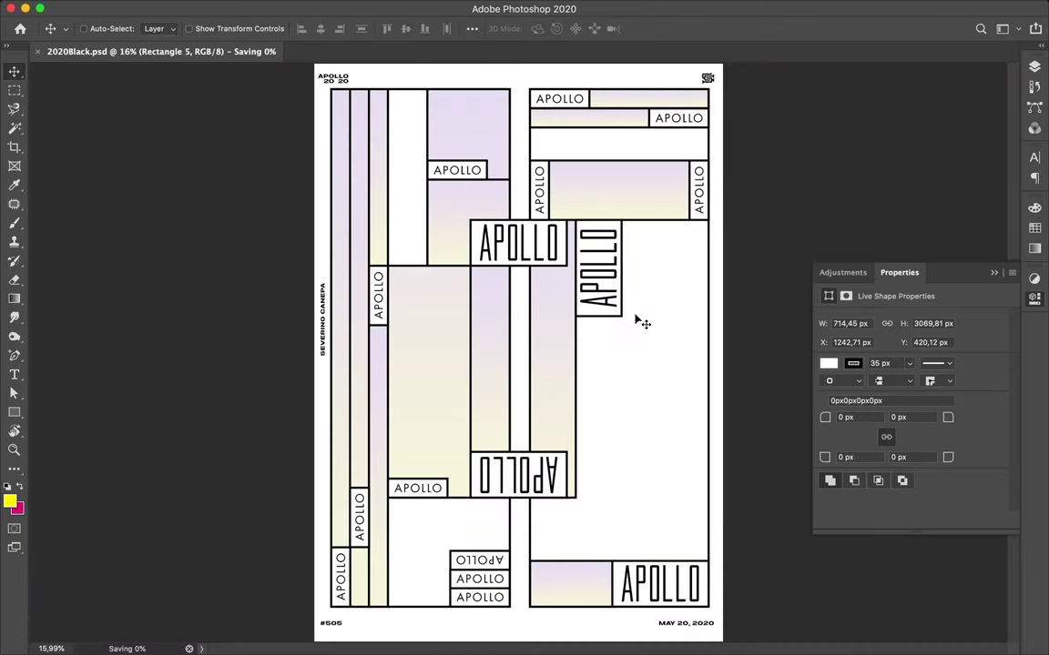
Step: Duplicate the vertical APOLLO box below, enlarged to about 2094×4300 px, and copy a small label upper left
{"action": "left_click", "coordinate": [477, 242]}
{"action": "key", "text": "ctrl+t"}
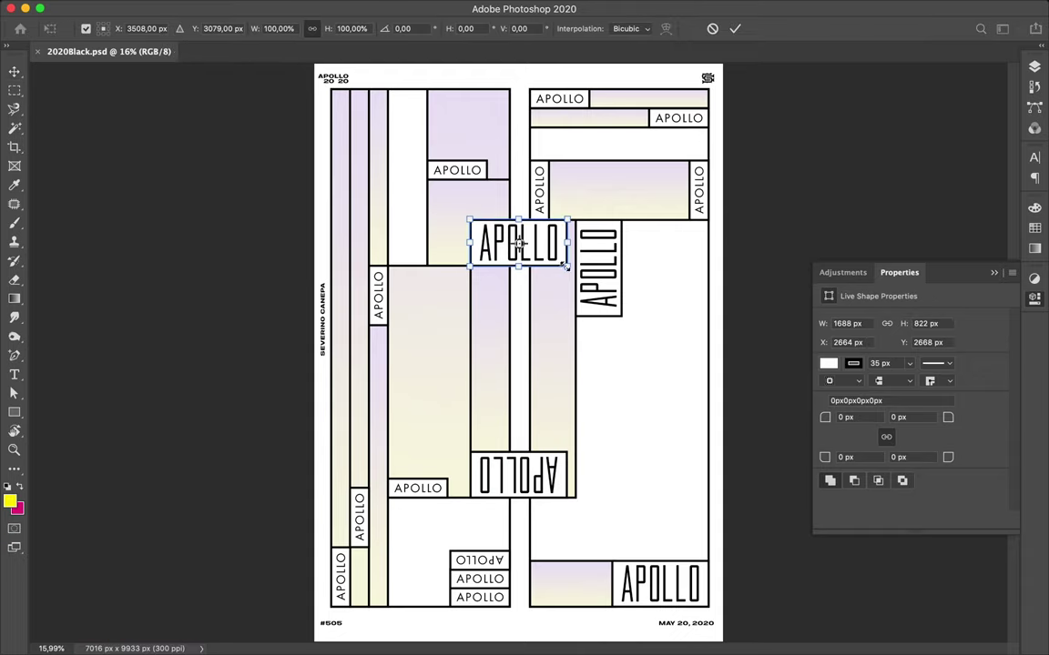
{"action": "key", "text": "Return"}
{"action": "left_click_drag", "start_coordinate": [603, 264], "coordinate": [609, 412], "text": "alt"}
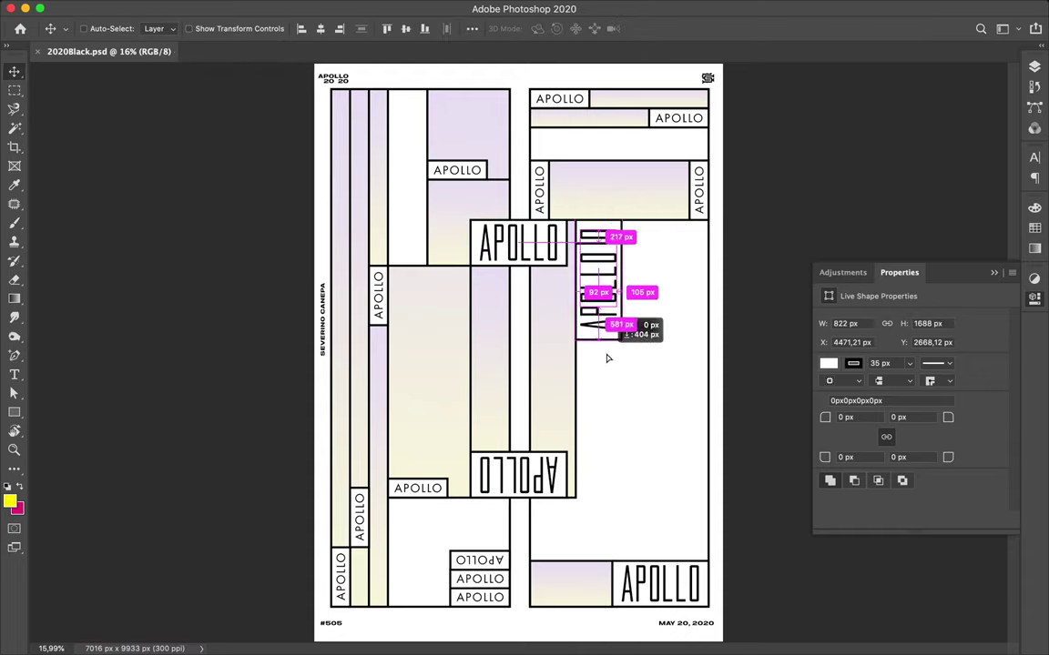
{"action": "key", "text": "ctrl+t"}
{"action": "left_click_drag", "start_coordinate": [622, 409], "coordinate": [705, 557]}
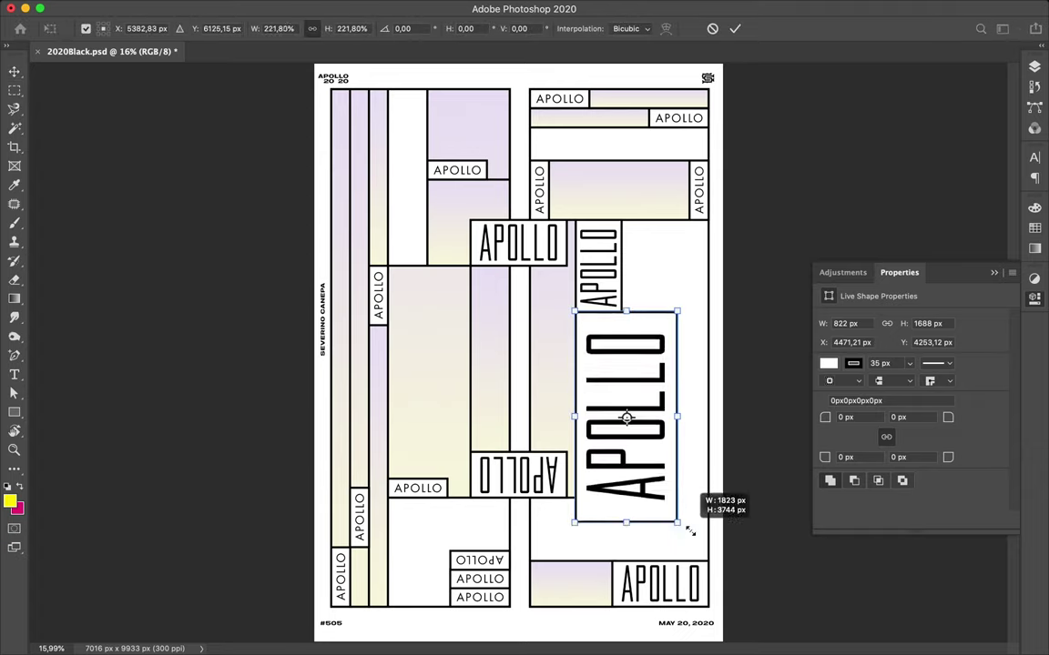
{"action": "left_click_drag", "start_coordinate": [705, 557], "coordinate": [707, 557]}
{"action": "key", "text": "Return"}
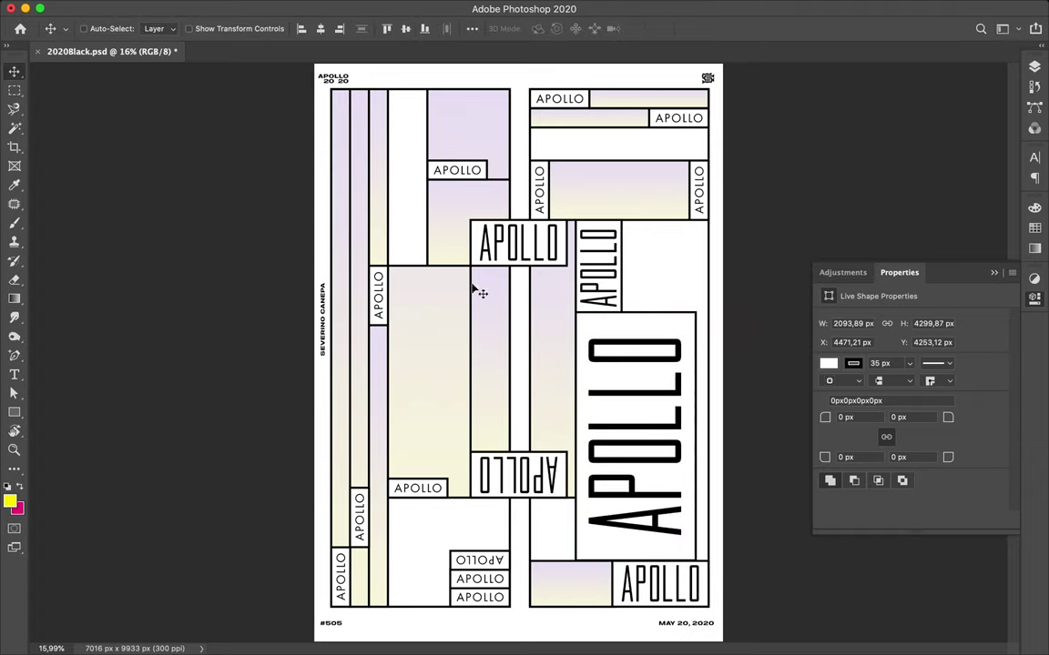
{"action": "left_click", "coordinate": [378, 282]}
{"action": "left_click_drag", "start_coordinate": [377, 276], "coordinate": [397, 220]}
Step: Enlarge the copied upper-left vertical APOLLO box to about 711×2078 px
{"action": "scroll", "coordinate": [393, 217], "scroll_direction": "up", "scroll_amount": 3}
{"action": "scroll", "coordinate": [394, 217], "scroll_direction": "up", "scroll_amount": 2}
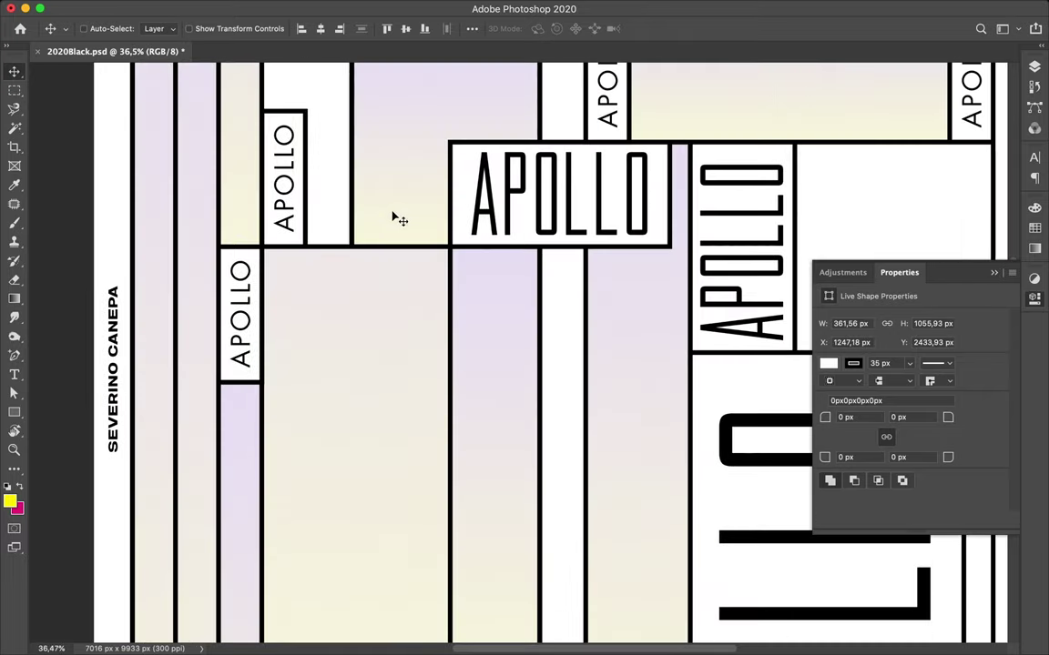
{"action": "key", "text": "ctrl+t"}
{"action": "scroll", "coordinate": [303, 328], "scroll_direction": "up", "scroll_amount": 5}
{"action": "left_click_drag", "start_coordinate": [307, 334], "coordinate": [353, 197]}
{"action": "key", "text": "Return"}
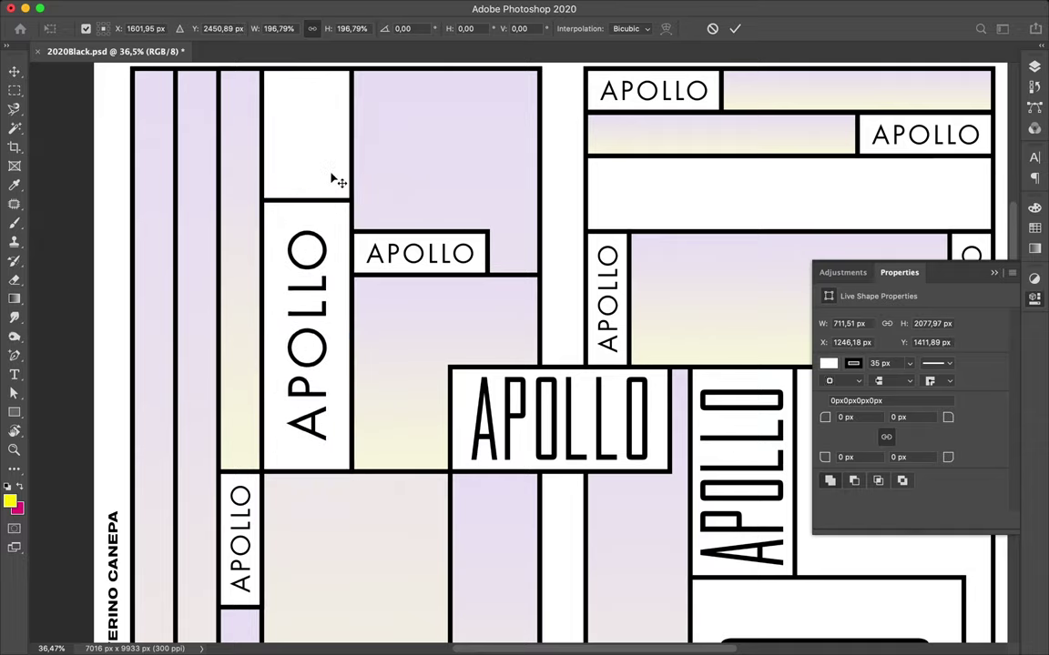
{"action": "key", "text": "ctrl+0"}
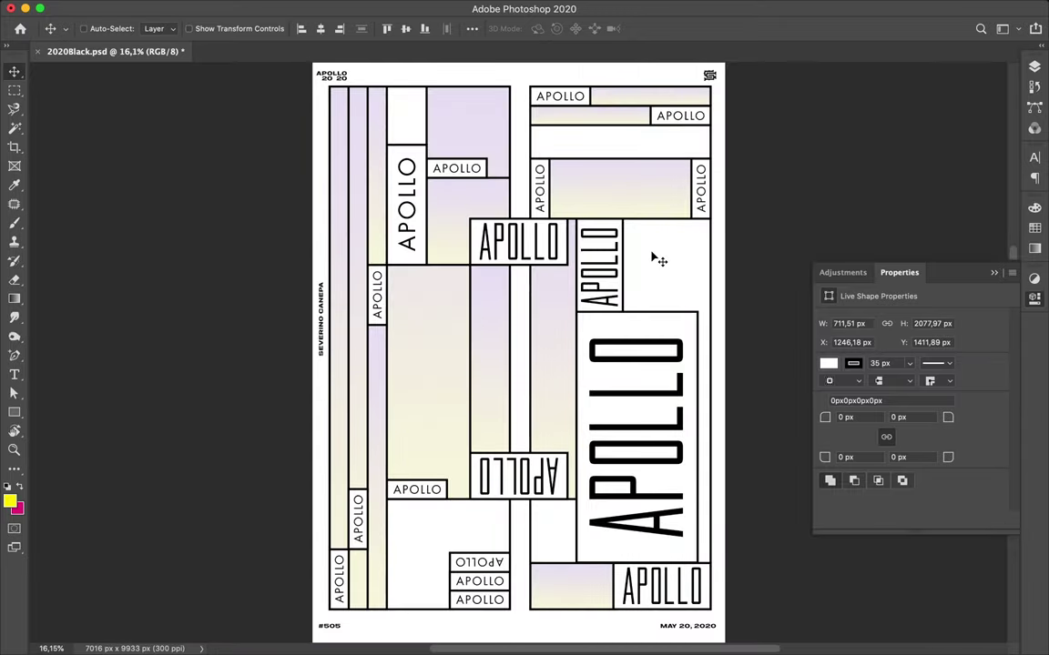
Step: Delete the vertical APOLLO text beside the top label and save the poster
{"action": "left_click", "coordinate": [612, 271]}
{"action": "key", "text": "Delete"}
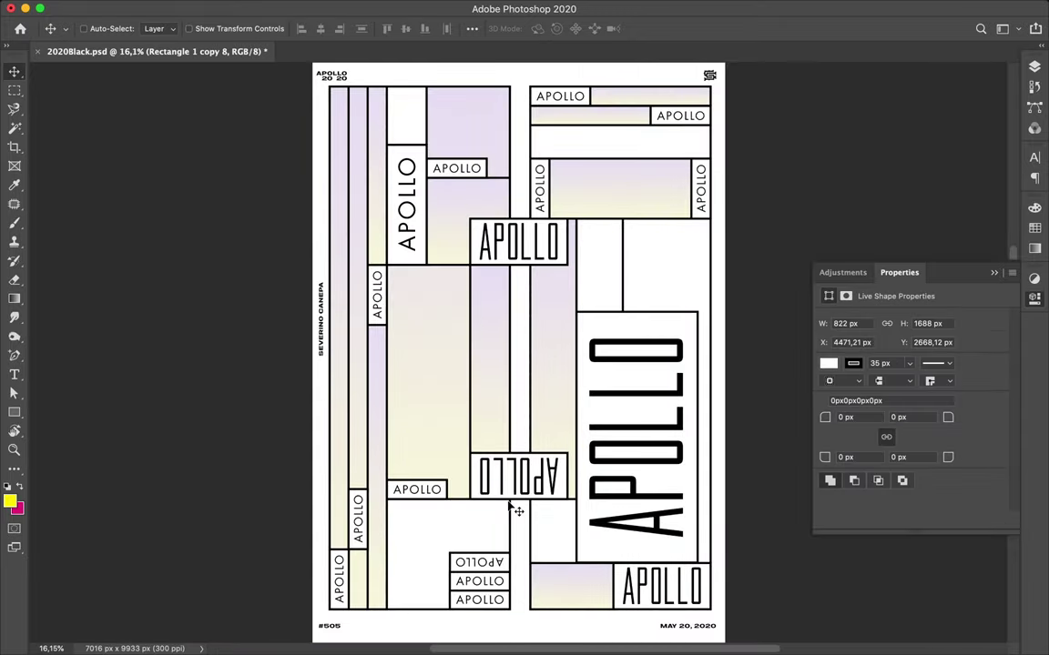
{"action": "key", "text": "ctrl+s"}
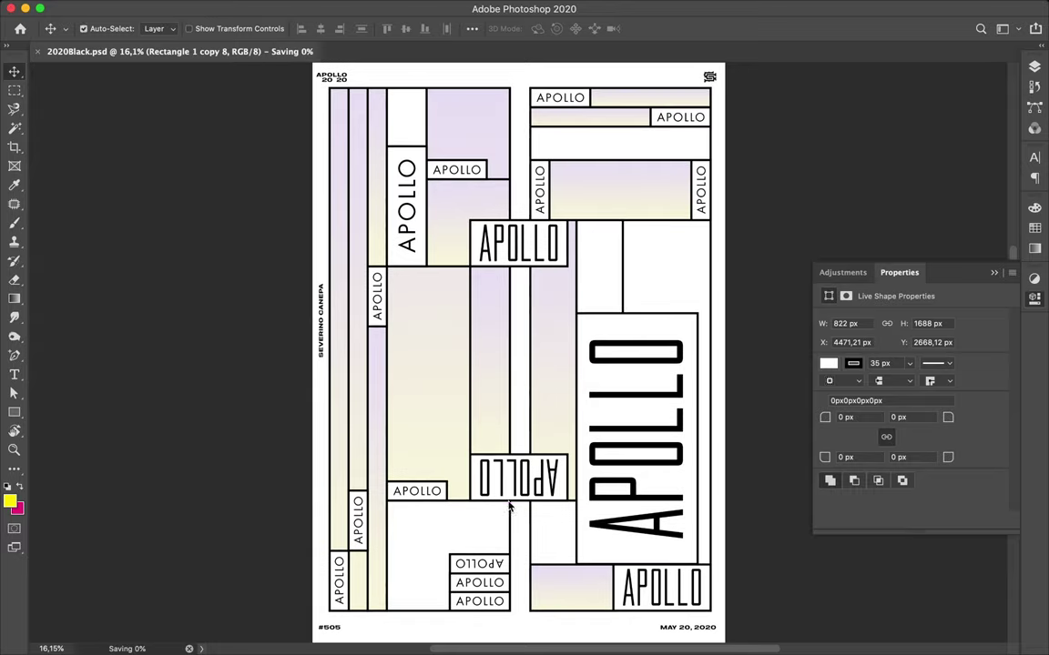
{"action": "left_click", "coordinate": [711, 8]}
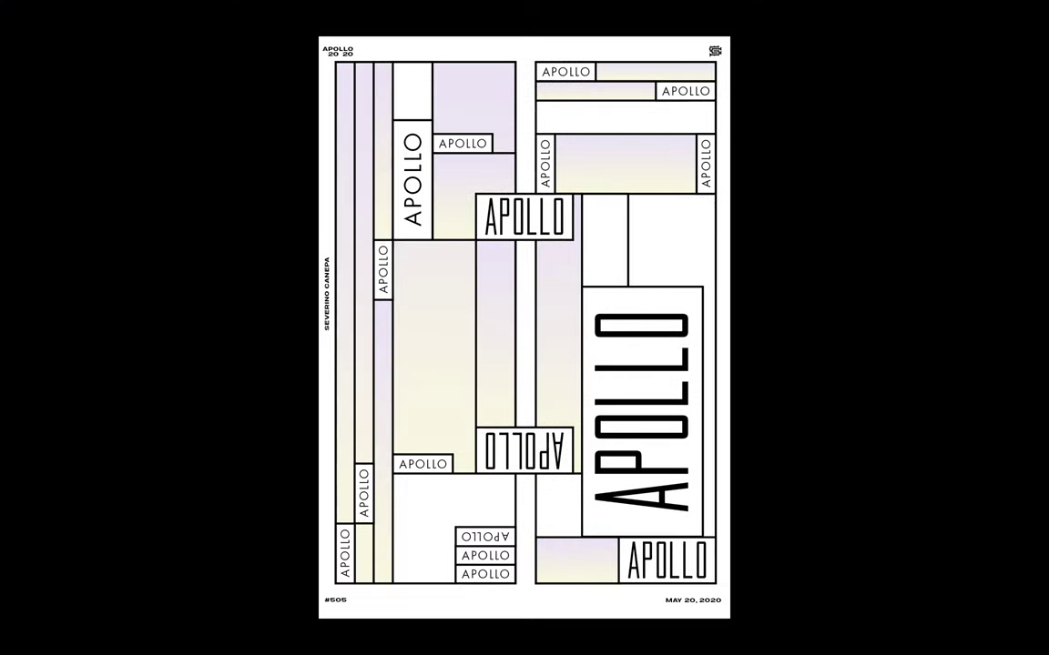